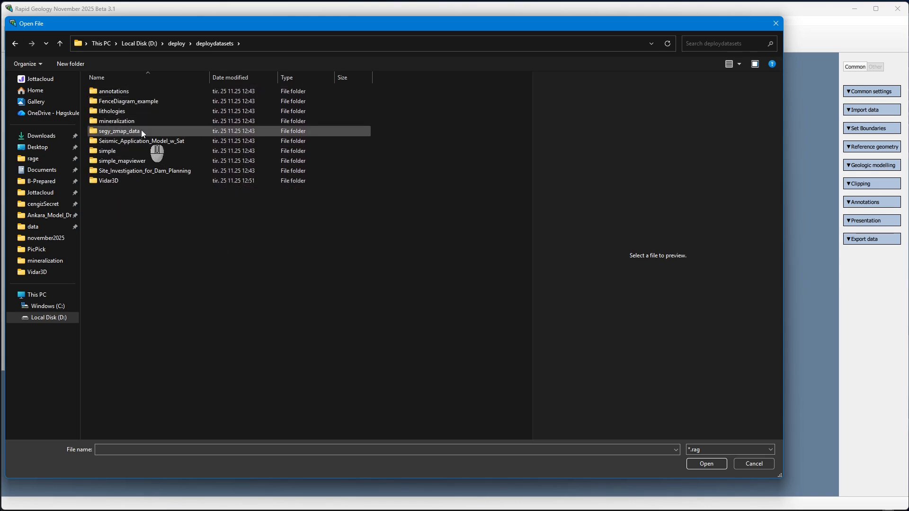
# Open annotationModel.rag from the annotations example dataset folder
pyautogui.doubleClick(134, 91)
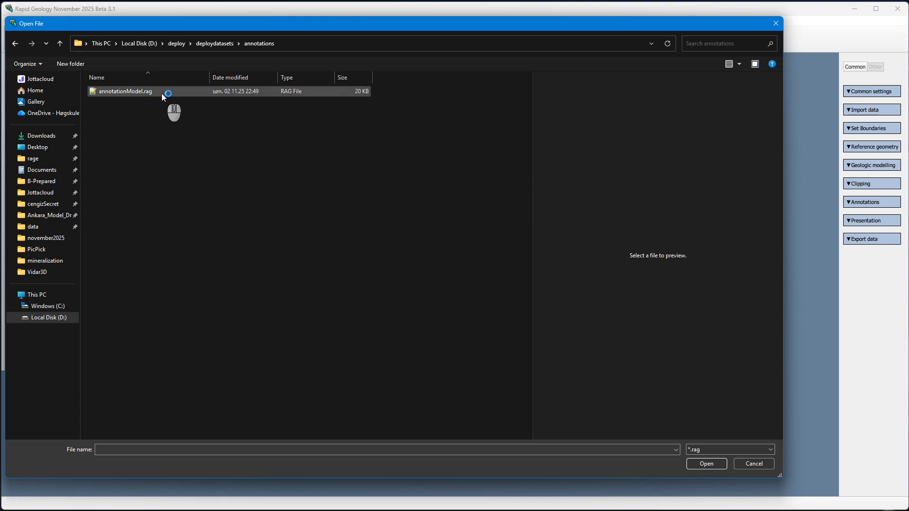
pyautogui.doubleClick(126, 91)
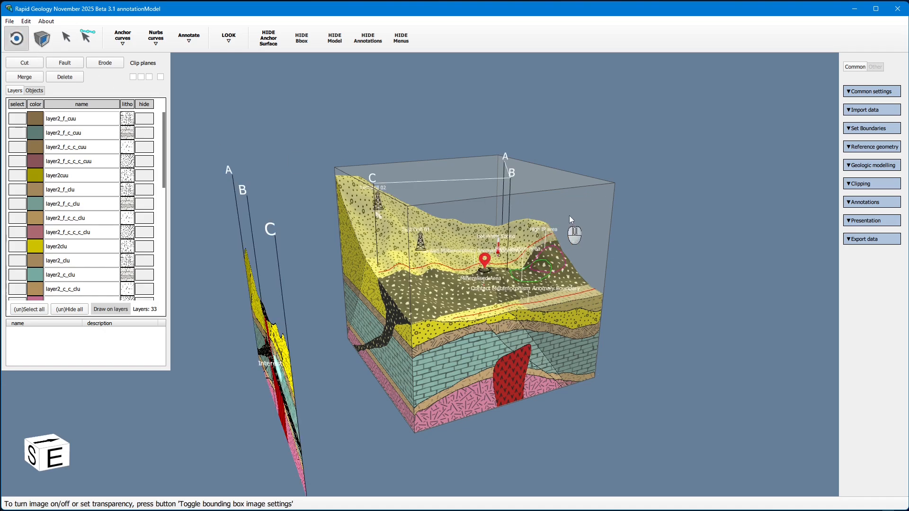
pyautogui.moveTo(617, 196); pyautogui.dragTo(361, 340)
pyautogui.scroll(3, 383, 346)
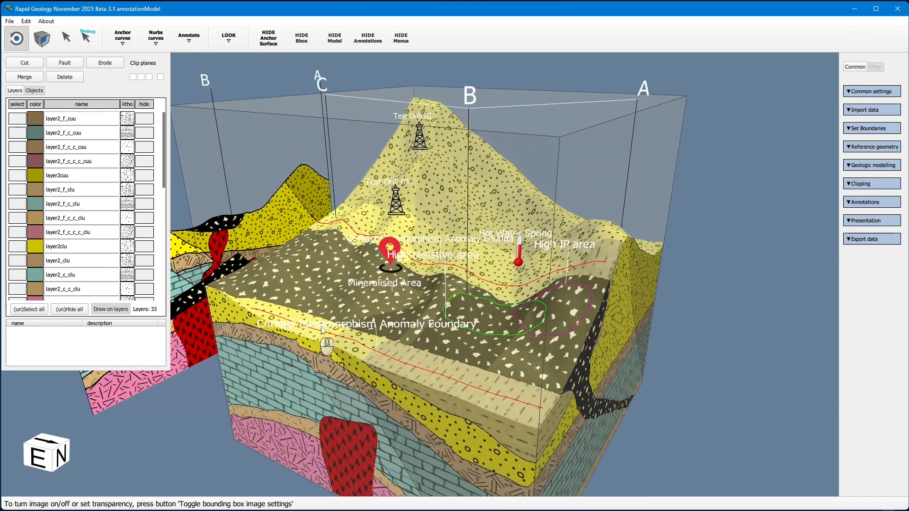
pyautogui.moveTo(351, 304); pyautogui.dragTo(384, 271)
pyautogui.scroll(-4, 409, 327)
pyautogui.moveTo(409, 327); pyautogui.dragTo(476, 303)
pyautogui.moveTo(625, 245); pyautogui.dragTo(476, 292)
# Open Fence_Diagram_Model_rag from the FenceDiagram_example dataset folder
pyautogui.click(9, 20)
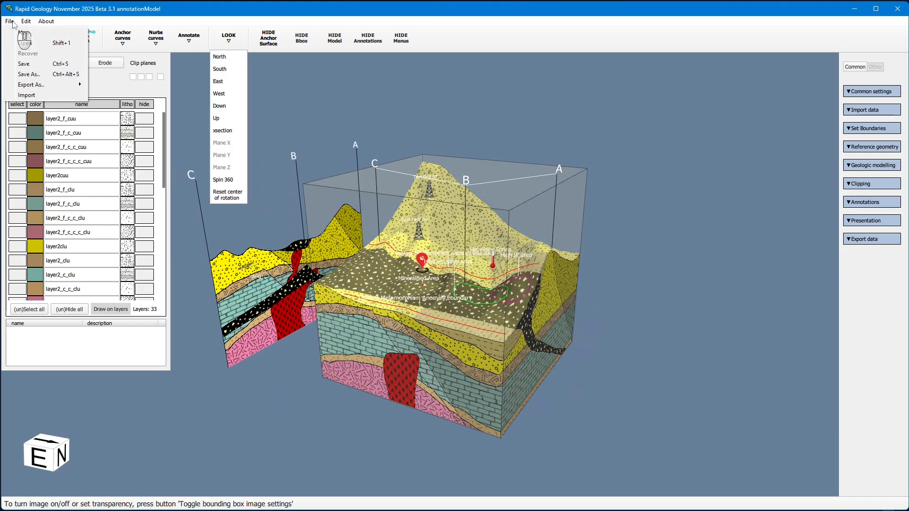
pyautogui.click(28, 45)
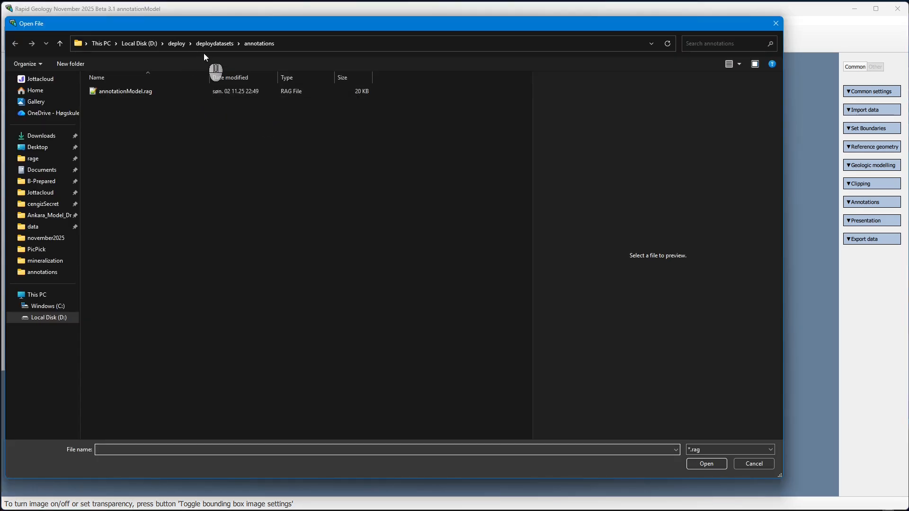
pyautogui.click(214, 43)
pyautogui.doubleClick(135, 100)
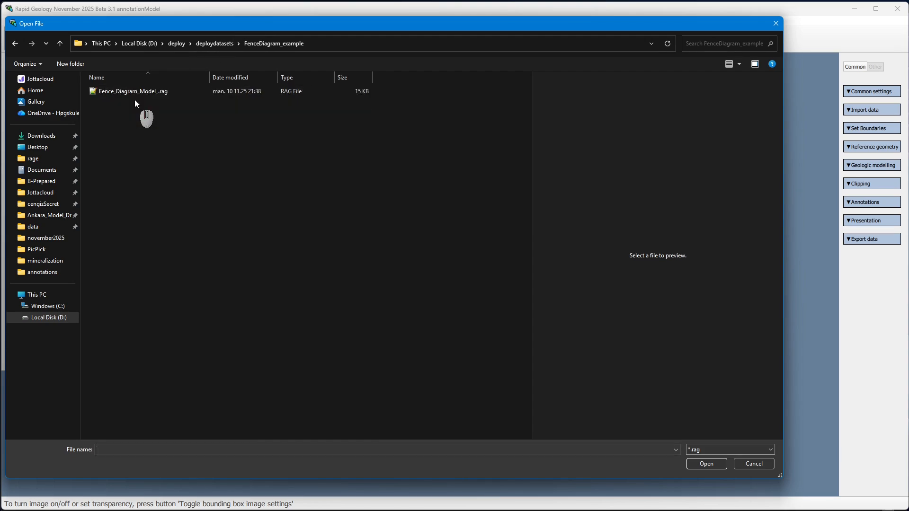
pyautogui.doubleClick(134, 92)
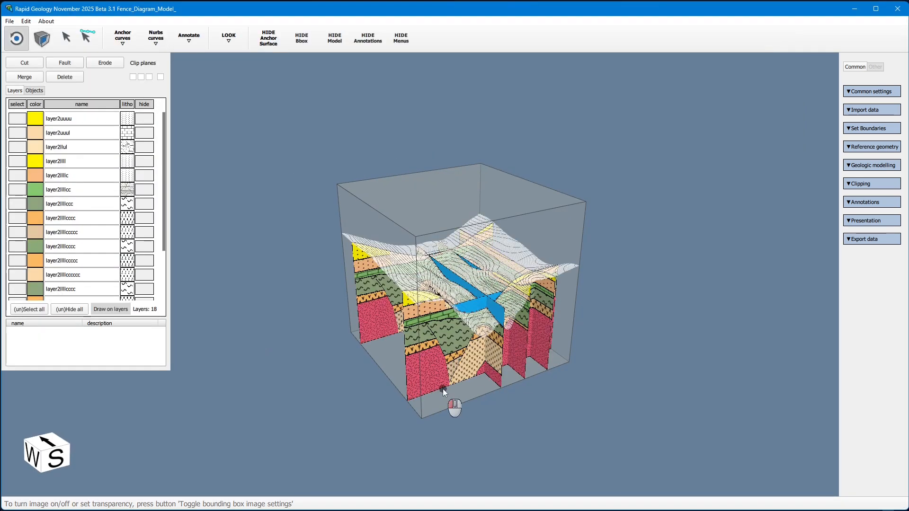
pyautogui.moveTo(443, 390); pyautogui.dragTo(686, 341)
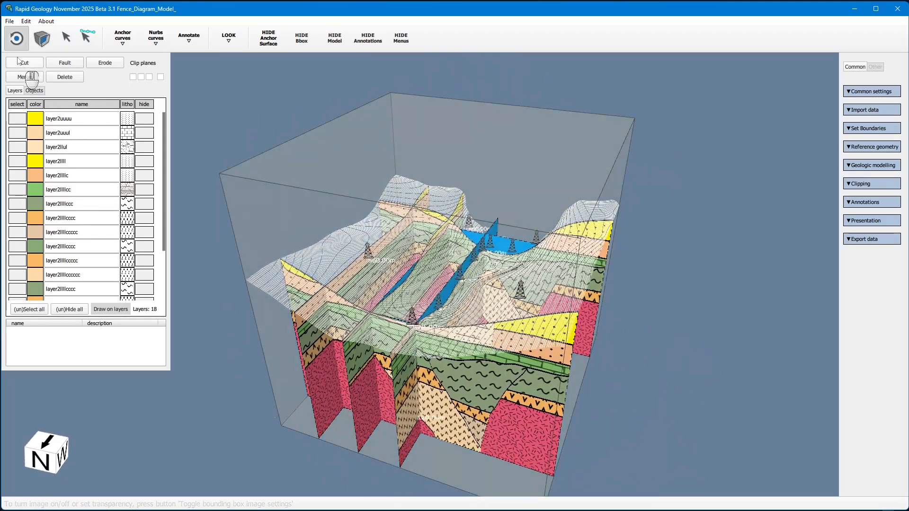
# Open lithologies.rag from the lithologies dataset folder
pyautogui.click(9, 21)
pyautogui.click(30, 46)
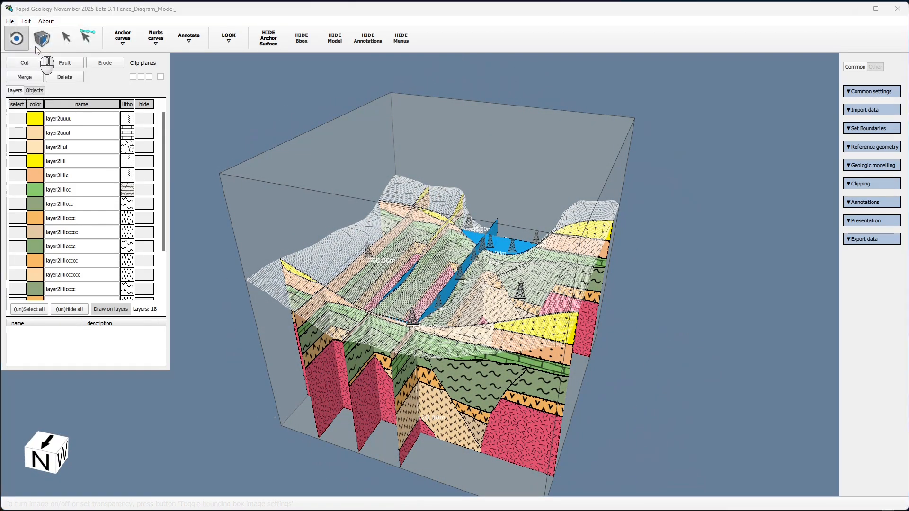
pyautogui.click(211, 44)
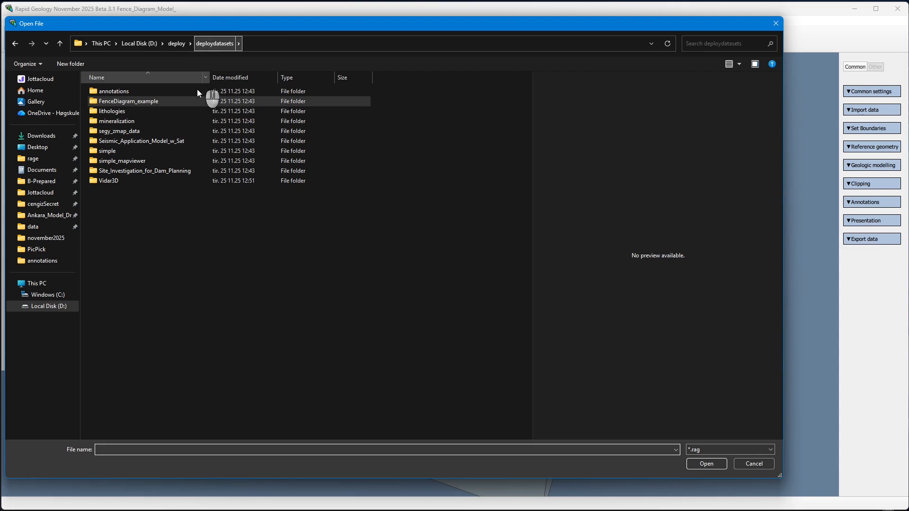
pyautogui.doubleClick(135, 111)
pyautogui.click(128, 91)
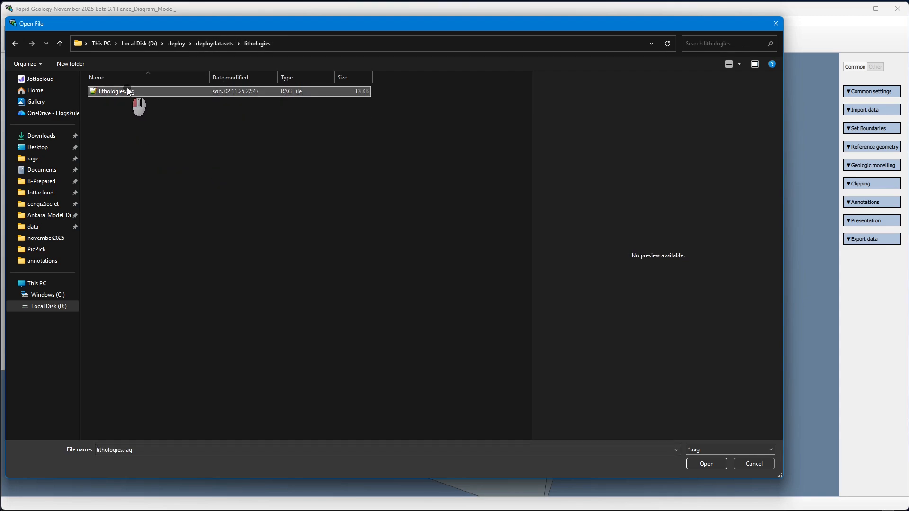
pyautogui.doubleClick(128, 91)
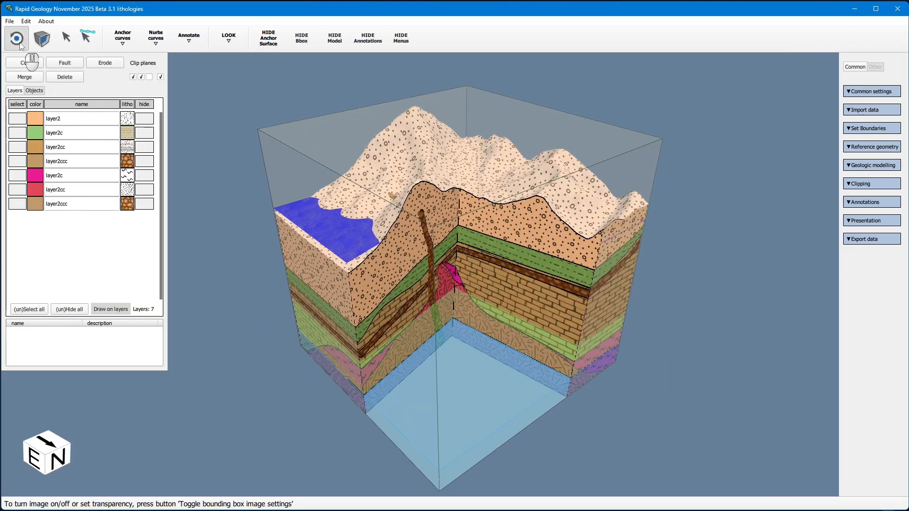
pyautogui.moveTo(601, 307); pyautogui.dragTo(368, 362)
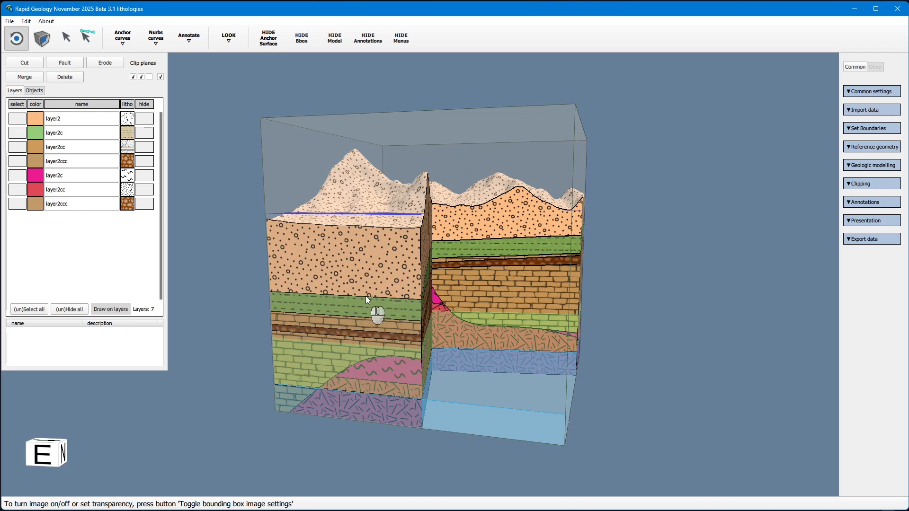
pyautogui.moveTo(727, 307); pyautogui.dragTo(654, 363)
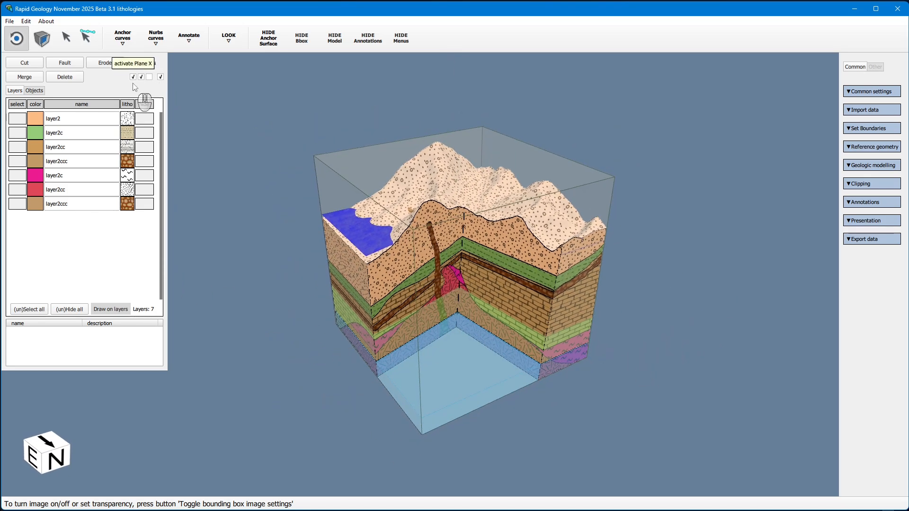
# Turn off the fourth, Y and X clip planes on the lithologies model
pyautogui.click(161, 76)
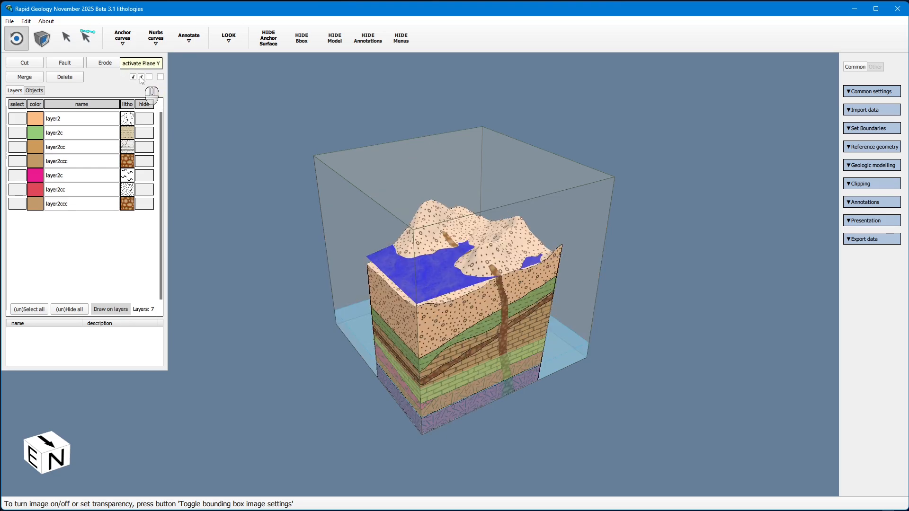
pyautogui.click(141, 77)
pyautogui.click(133, 77)
pyautogui.moveTo(549, 391); pyautogui.dragTo(391, 268)
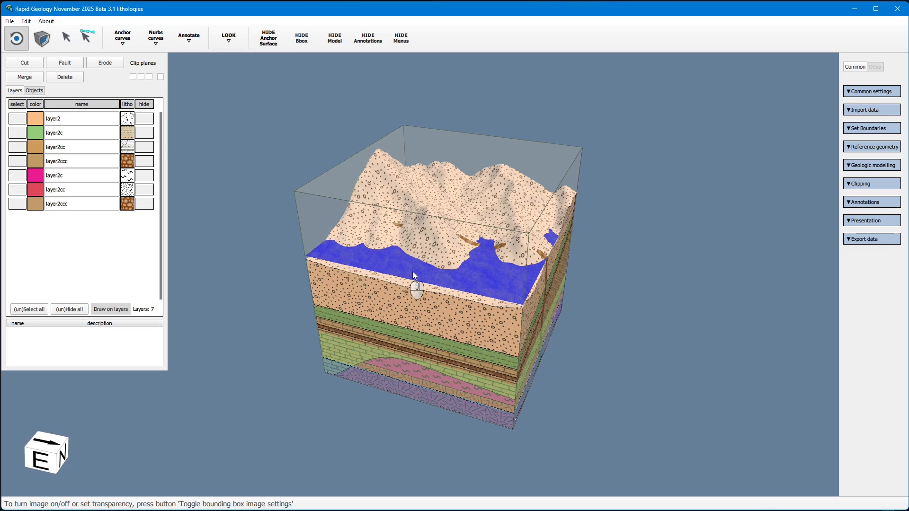
# Re-enable the X clip plane
pyautogui.click(133, 77)
pyautogui.moveTo(621, 284); pyautogui.dragTo(256, 237)
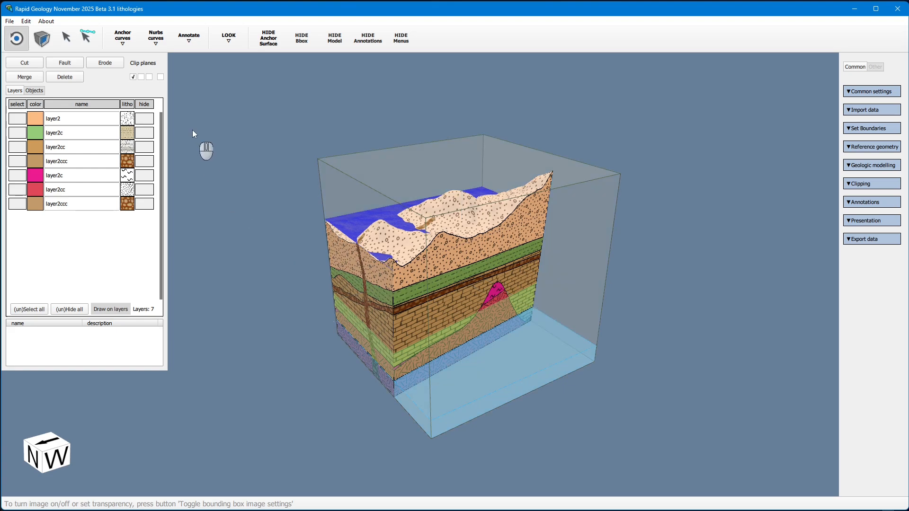
pyautogui.click(133, 77)
pyautogui.click(133, 77)
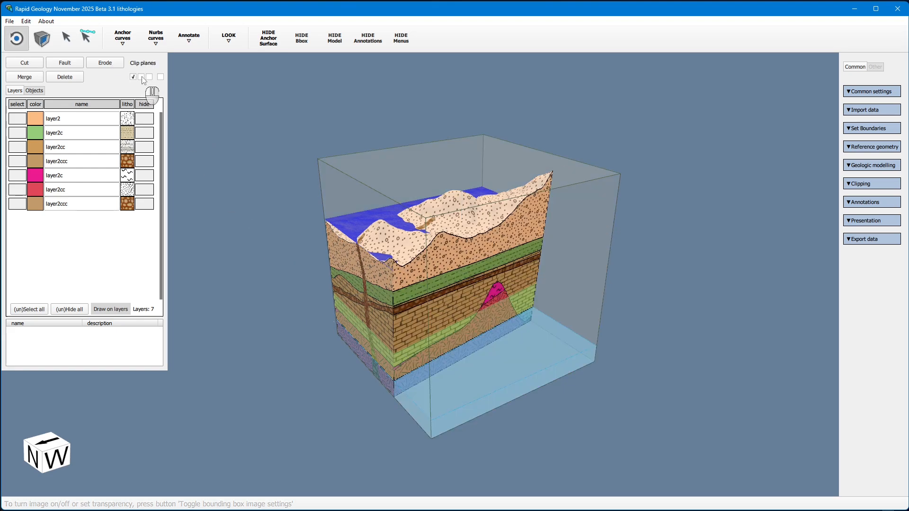
# Re-enable the Y clip plane and the fourth clip plane
pyautogui.click(142, 77)
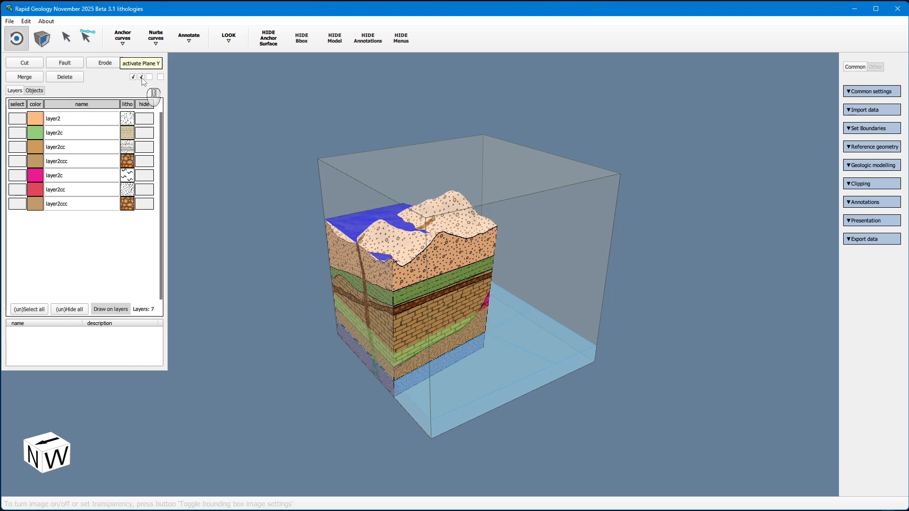
pyautogui.moveTo(660, 259); pyautogui.dragTo(456, 262)
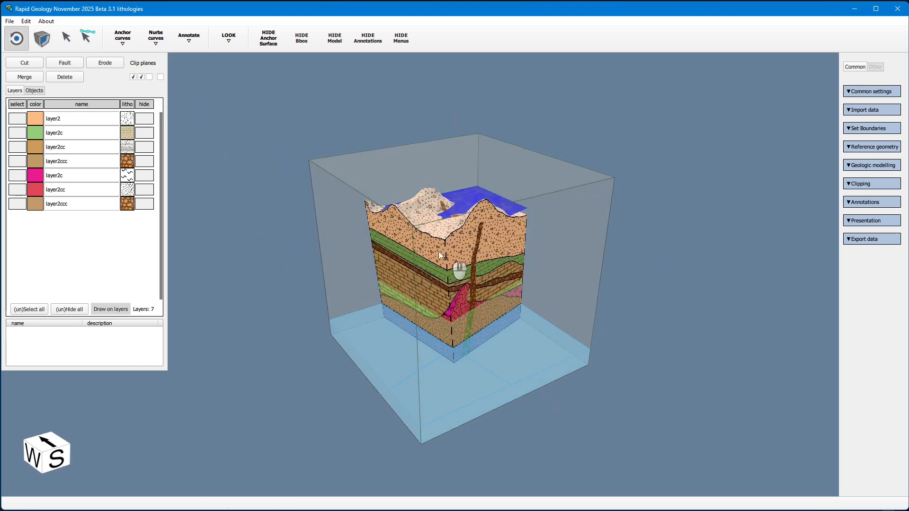
pyautogui.click(161, 77)
pyautogui.moveTo(325, 300); pyautogui.dragTo(383, 333)
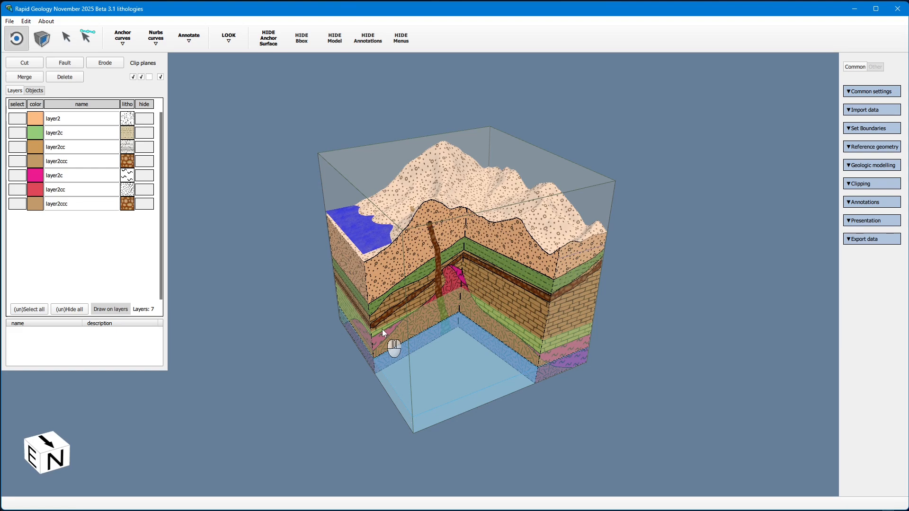
# Open the model file in the mineralization dataset folder
pyautogui.click(9, 22)
pyautogui.click(28, 43)
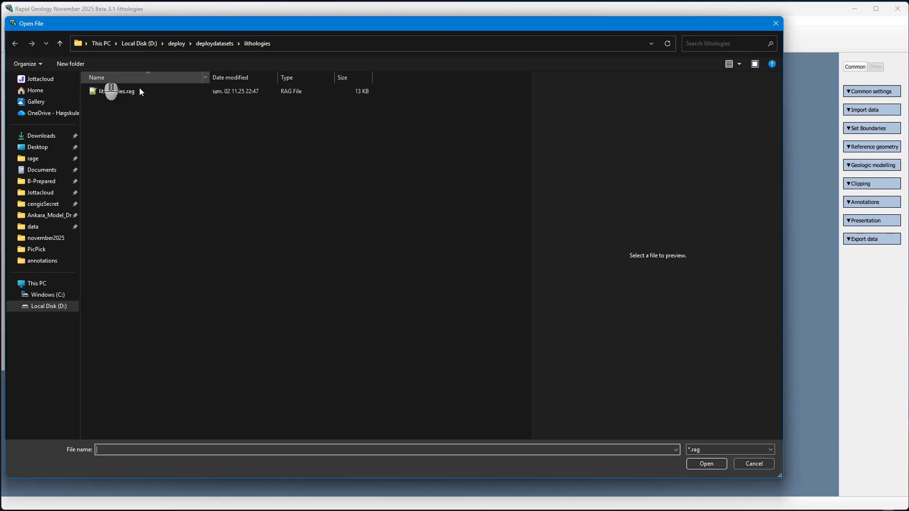
pyautogui.click(215, 44)
pyautogui.click(133, 122)
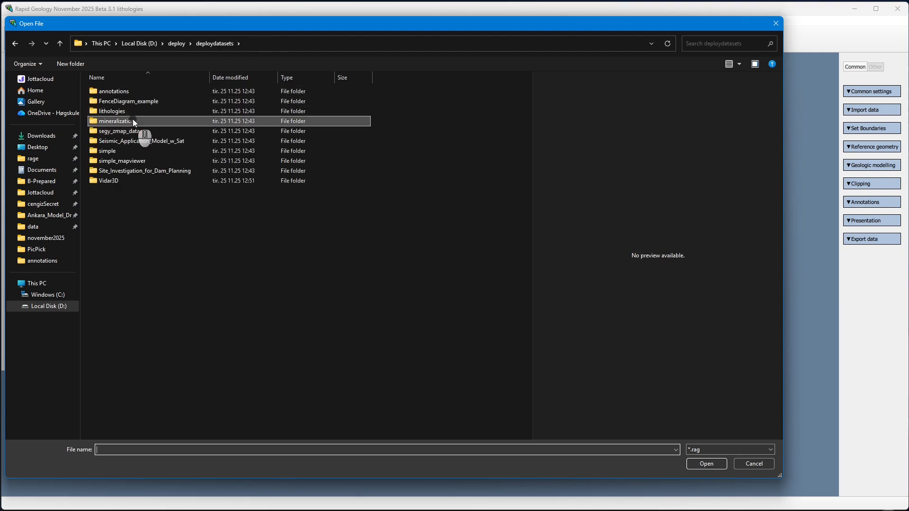
pyautogui.doubleClick(132, 122)
pyautogui.doubleClick(132, 94)
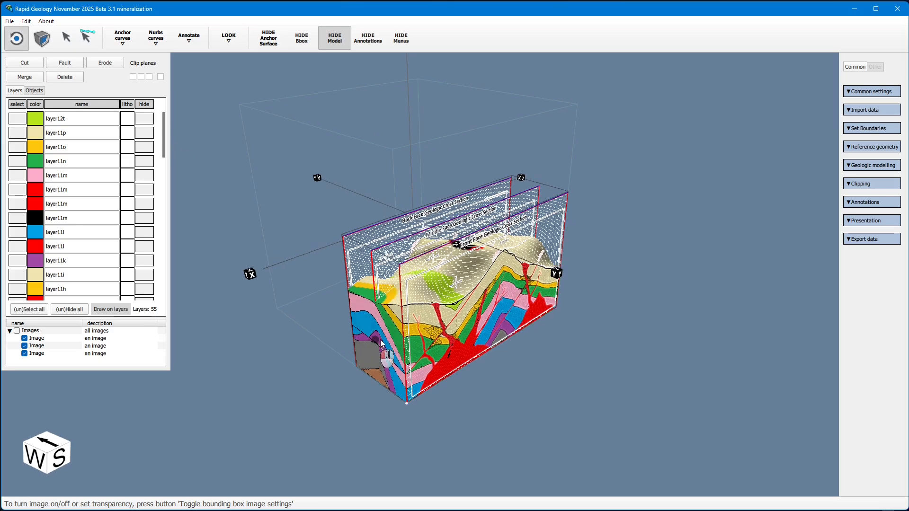
pyautogui.moveTo(383, 344); pyautogui.dragTo(359, 244)
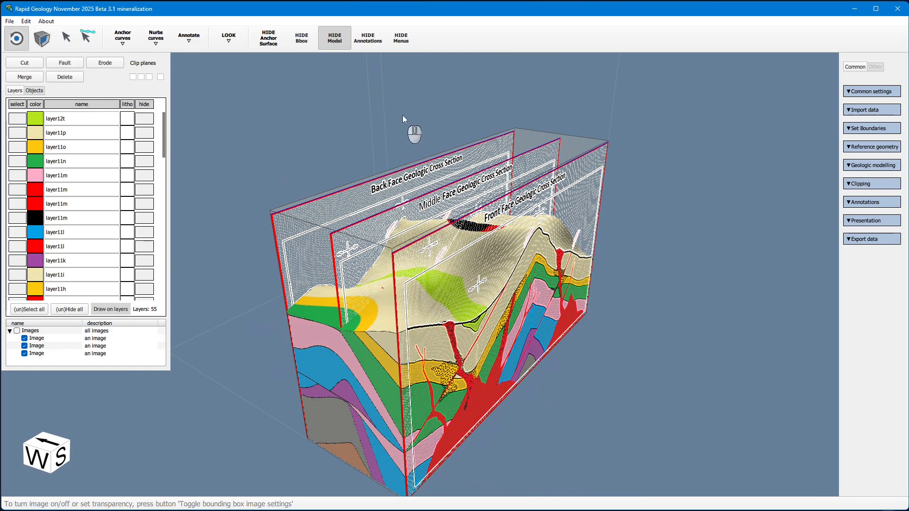
# Hide the geological model so only the cross-section images remain
pyautogui.click(331, 39)
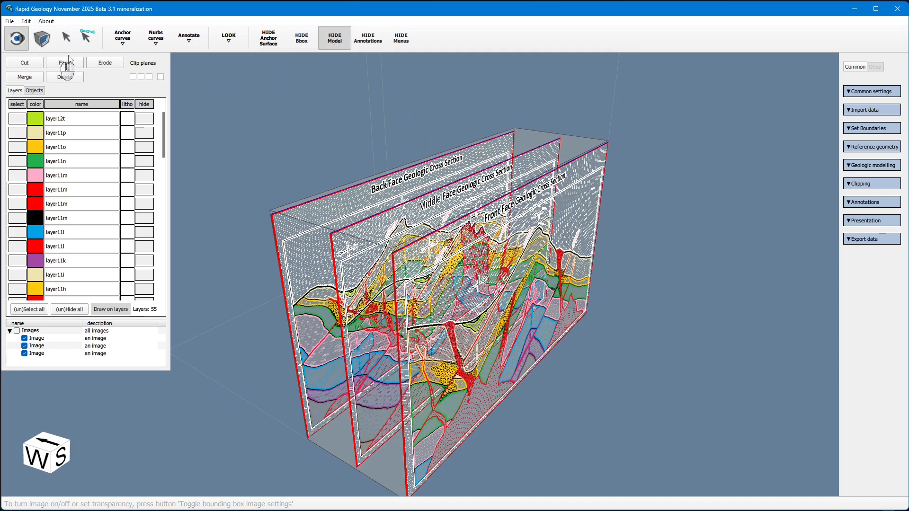
pyautogui.moveTo(586, 157); pyautogui.dragTo(535, 151)
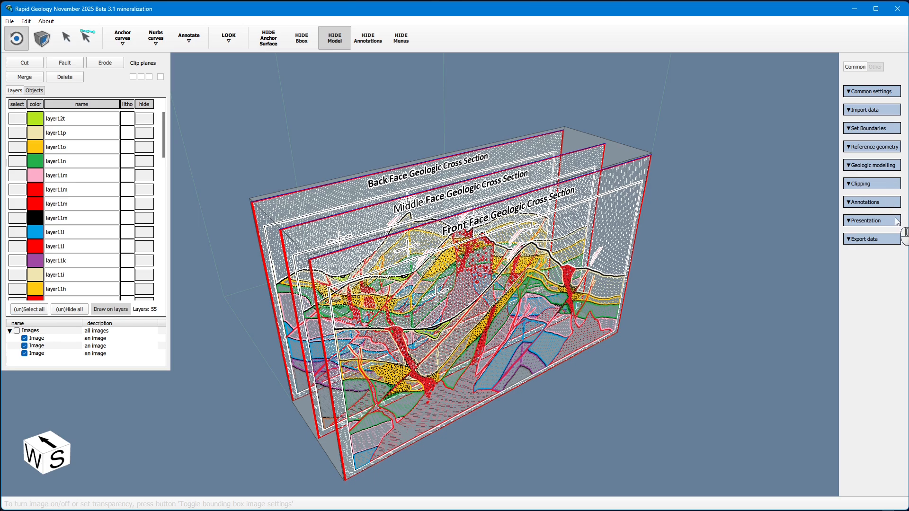
pyautogui.click(869, 221)
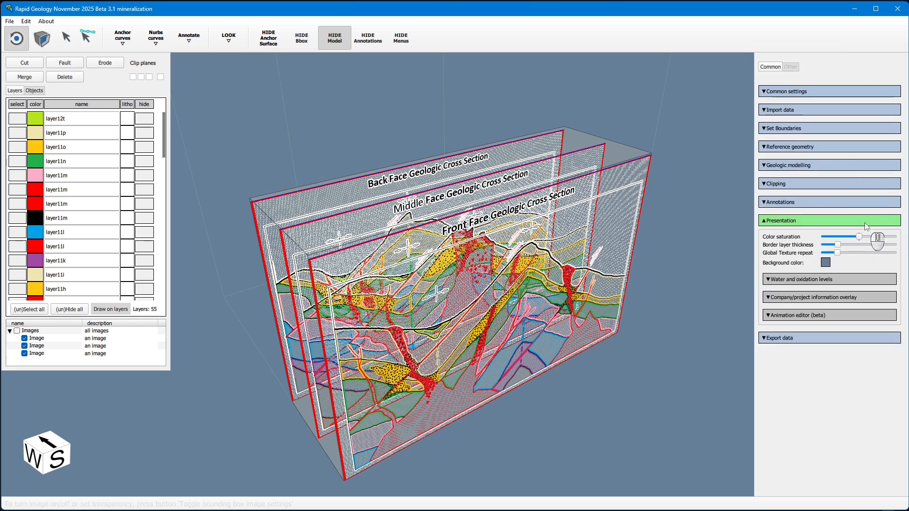
pyautogui.click(837, 220)
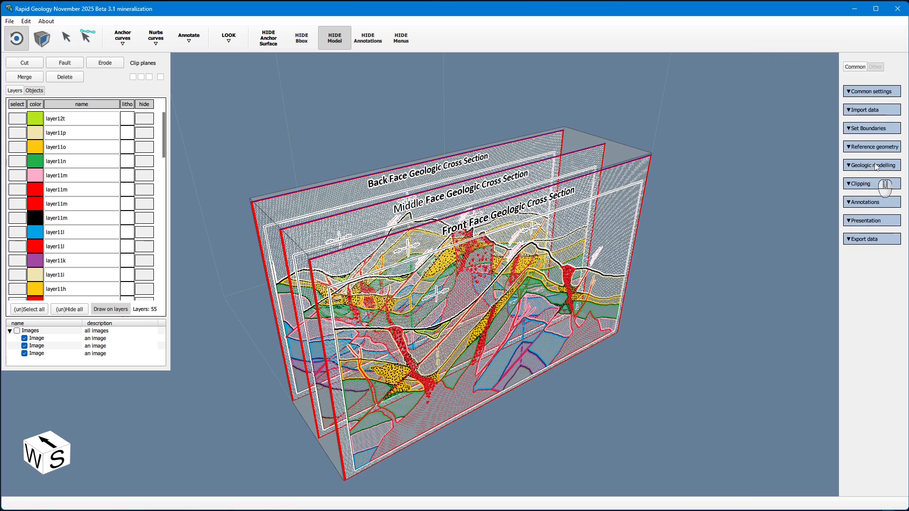
# Expand the annotation settings and select the front cross-section image with the selection tool
pyautogui.click(868, 203)
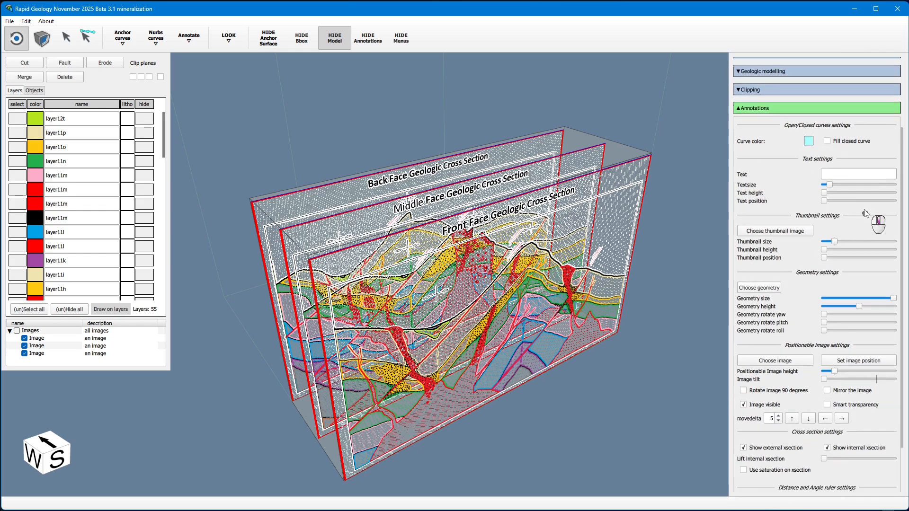
pyautogui.scroll(-2, 865, 213)
pyautogui.click(66, 37)
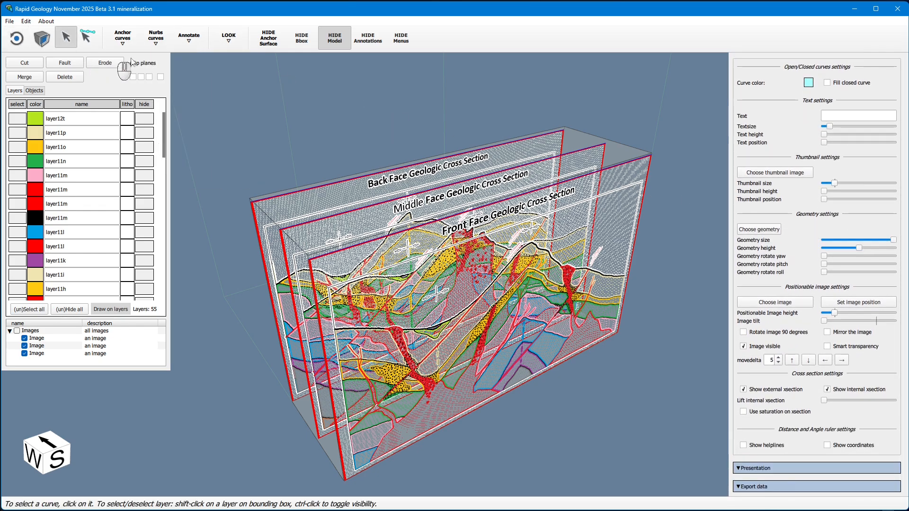
pyautogui.click(575, 176)
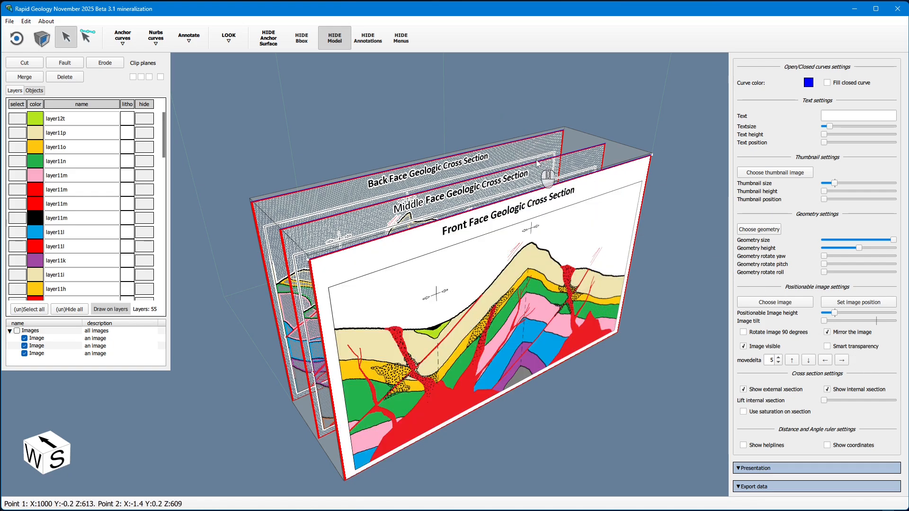
# Select the middle cross-section image and turn off its smart transparency
pyautogui.click(558, 175)
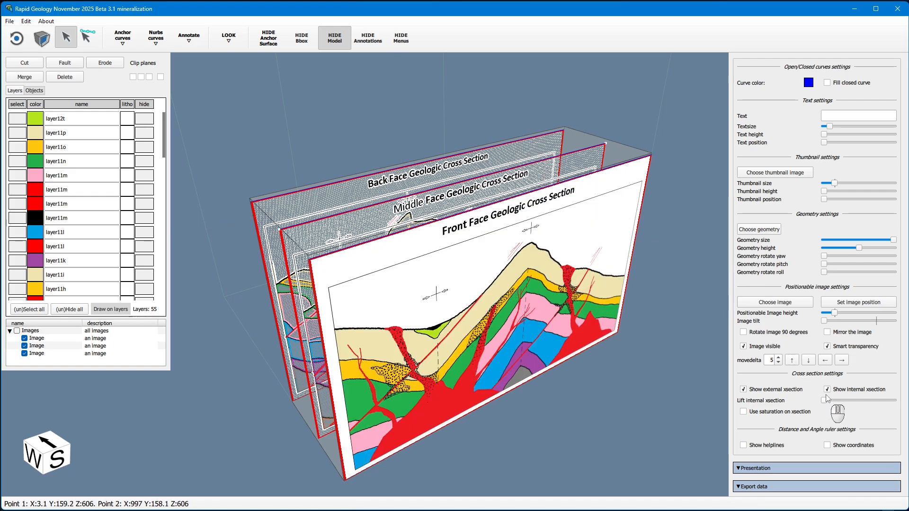
pyautogui.click(850, 346)
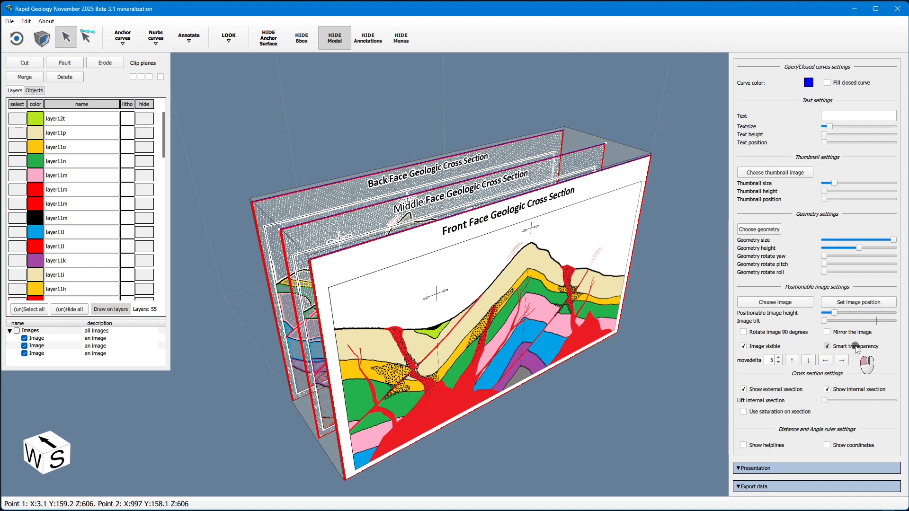
# Select the back cross-section image and turn off its smart transparency
pyautogui.click(516, 142)
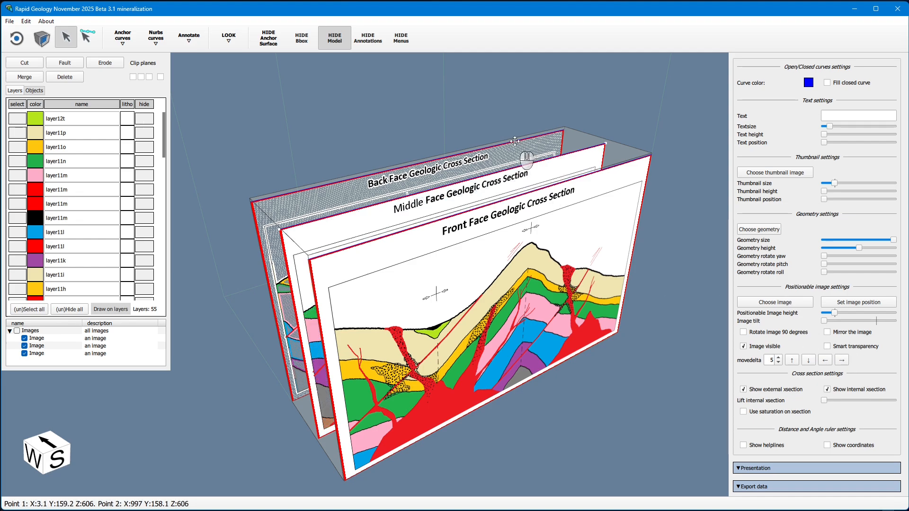
pyautogui.click(845, 347)
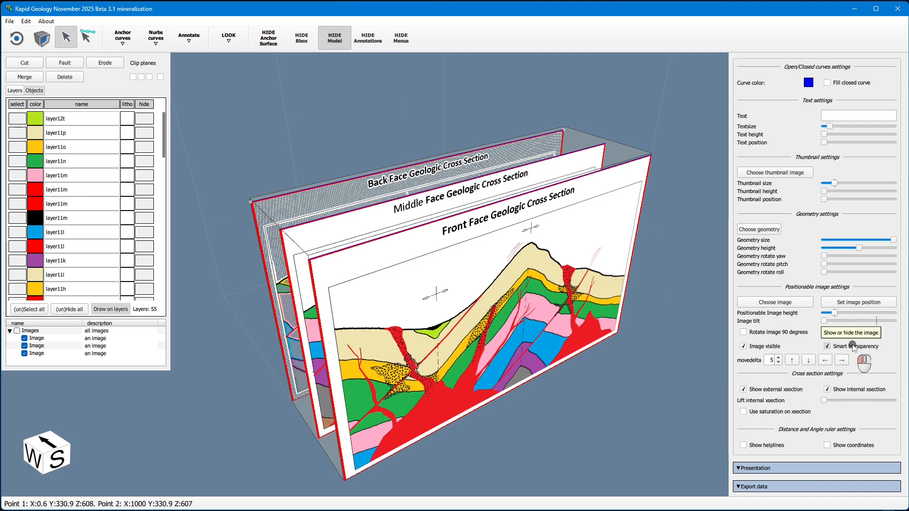
# Hide all three cross-section images using their visibility checkboxes in the images list
pyautogui.click(24, 354)
pyautogui.click(25, 353)
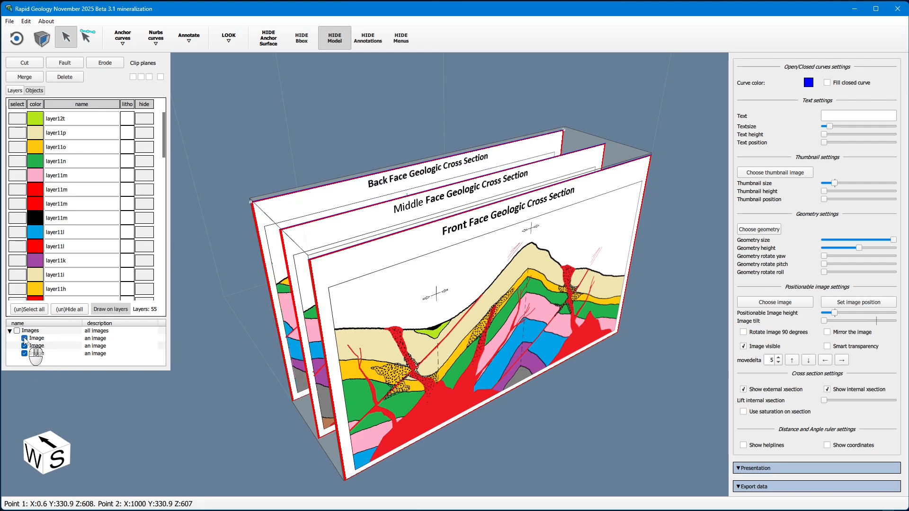
pyautogui.click(24, 339)
pyautogui.click(24, 346)
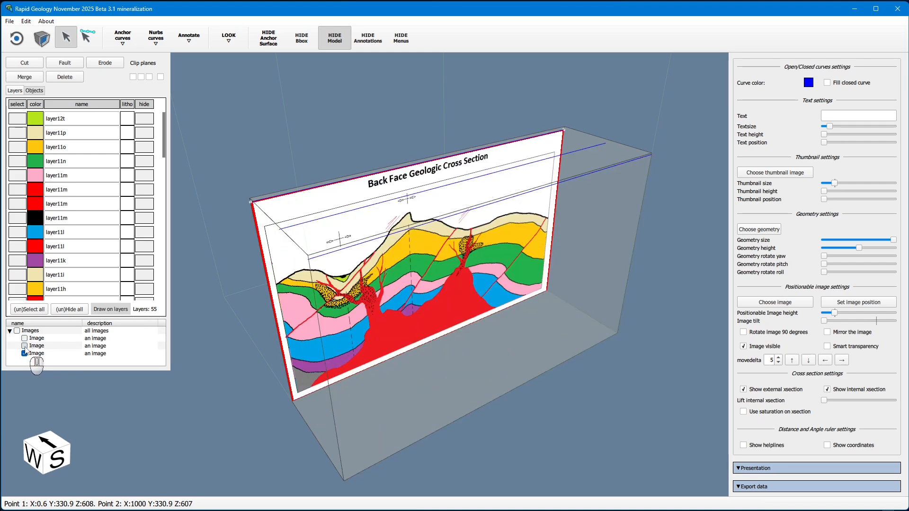
pyautogui.click(25, 354)
pyautogui.click(24, 354)
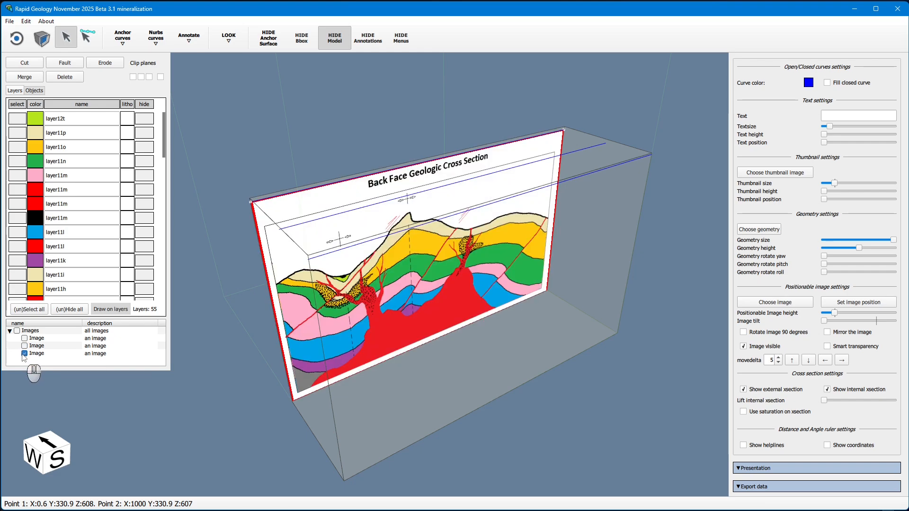
pyautogui.click(25, 354)
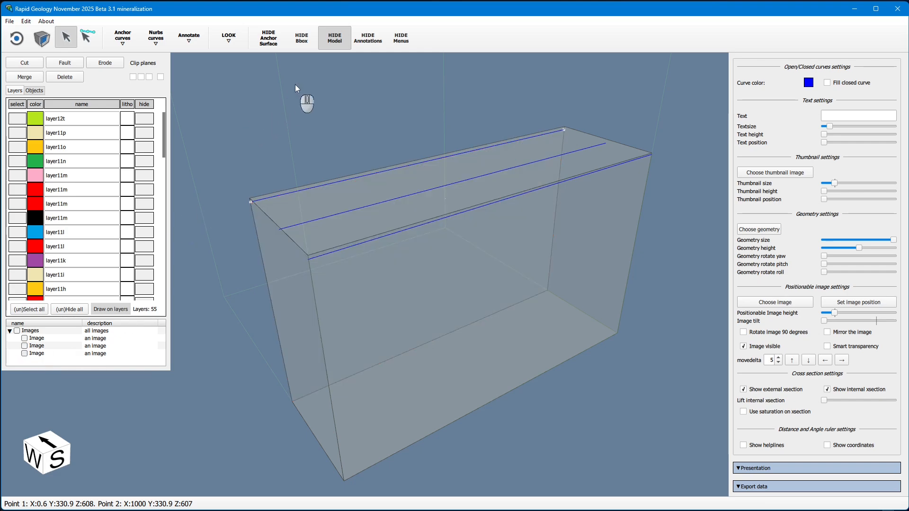
# Show the geological model again and drag the top bounding-box surface with the clip tool to clip the model
pyautogui.click(336, 39)
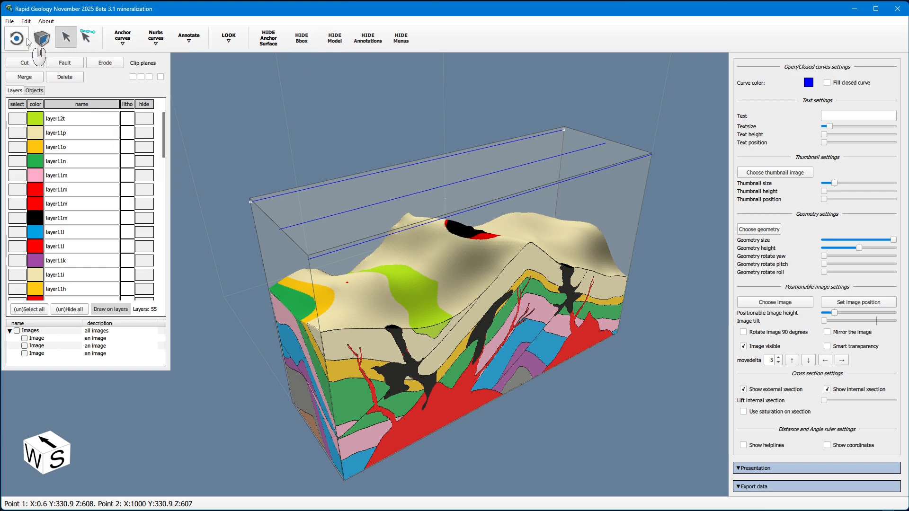
pyautogui.click(51, 39)
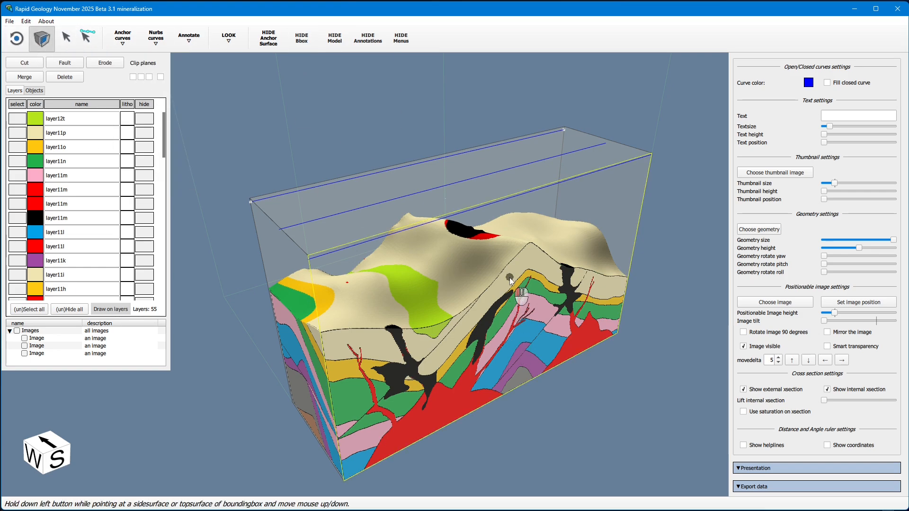
pyautogui.moveTo(510, 279); pyautogui.dragTo(518, 258)
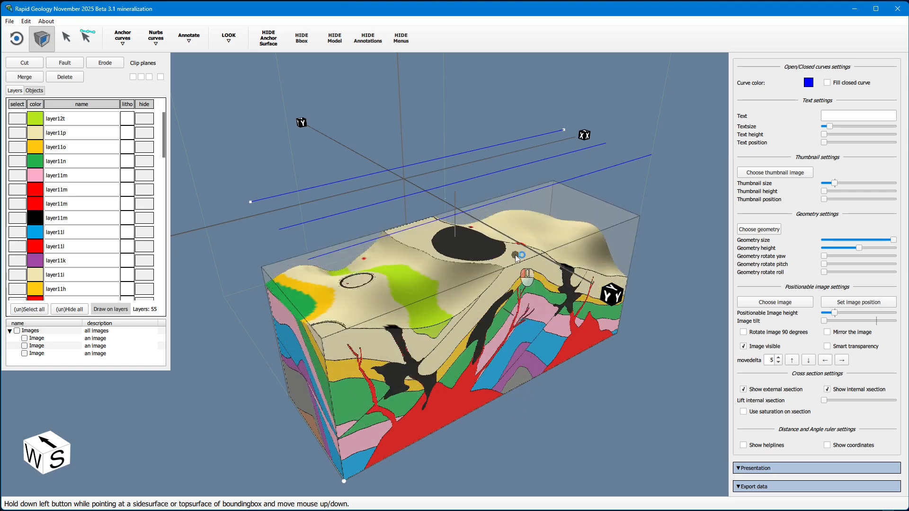
pyautogui.click(10, 22)
pyautogui.click(32, 46)
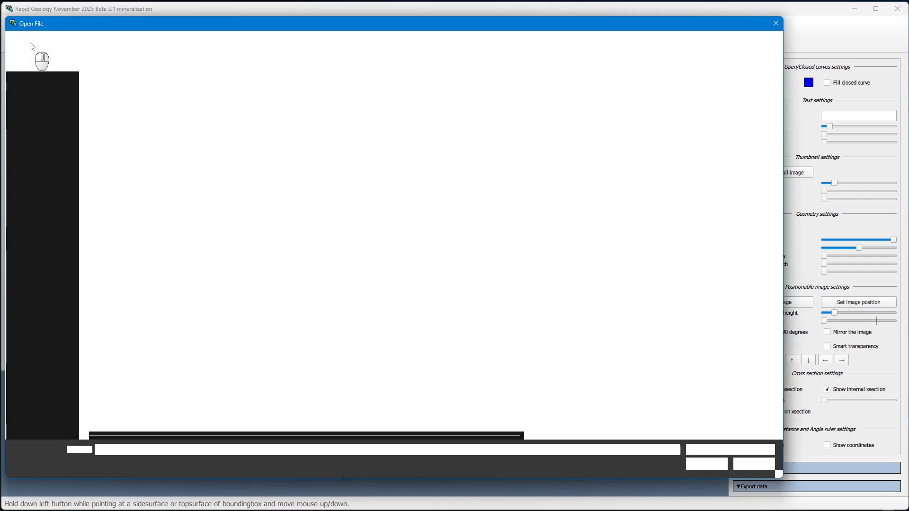
pyautogui.click(213, 43)
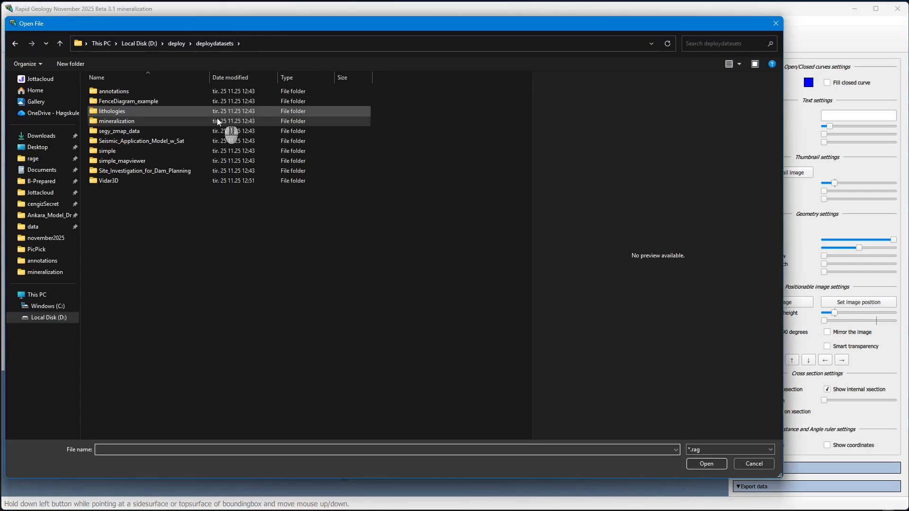
pyautogui.doubleClick(119, 131)
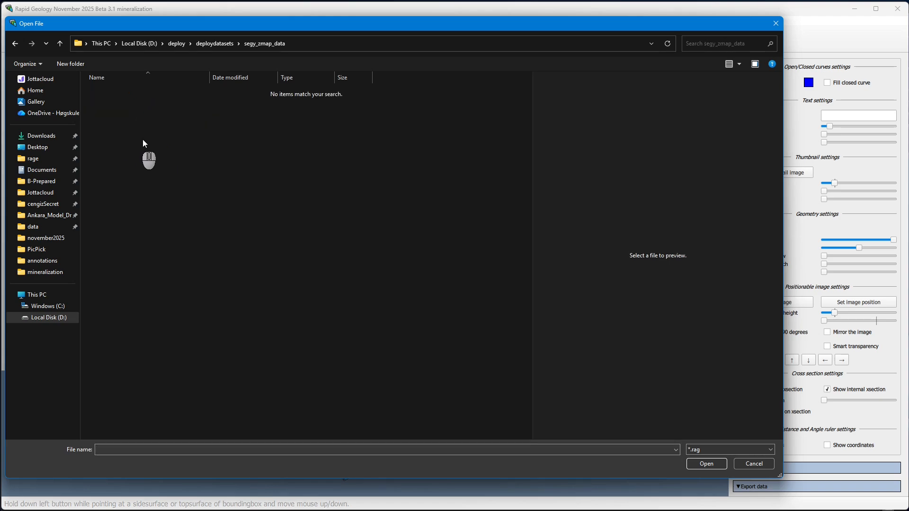
pyautogui.click(754, 464)
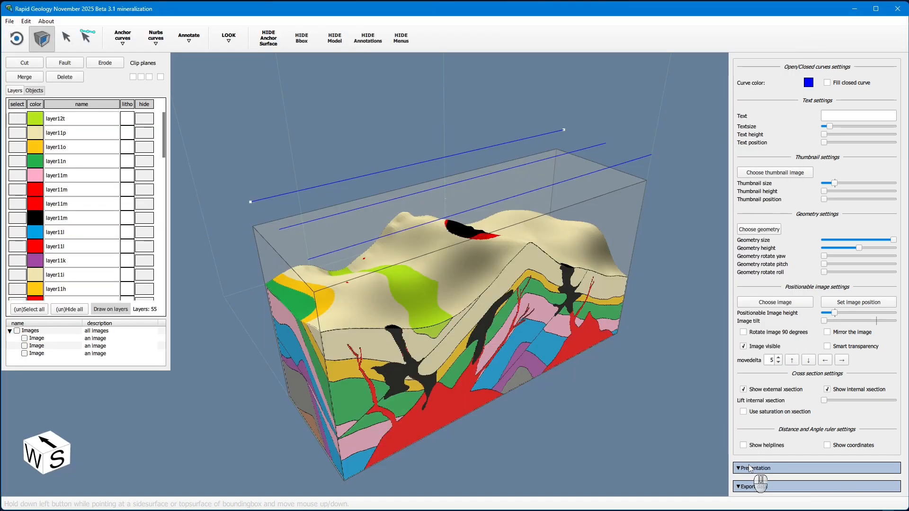
# Start a new project and import all ZMAP and SGY files from the segy_zmap_data folder
pyautogui.click(9, 21)
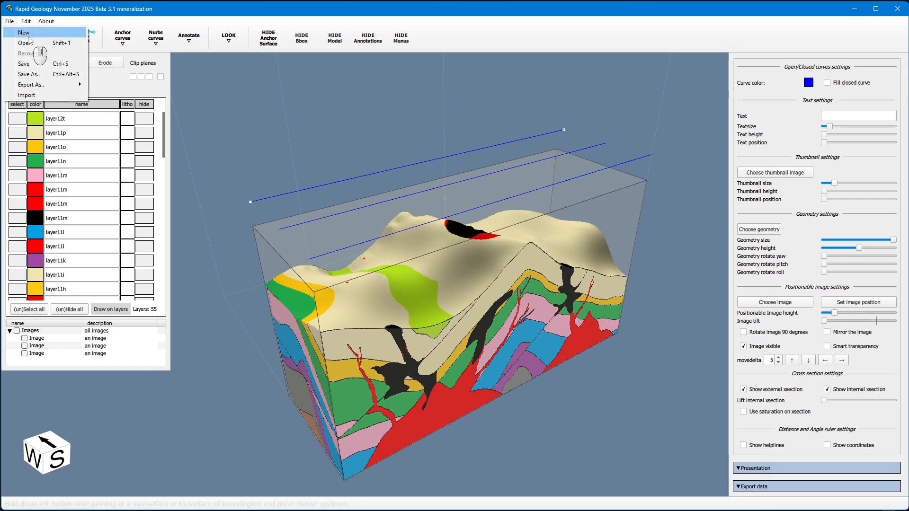
pyautogui.click(16, 30)
pyautogui.click(9, 21)
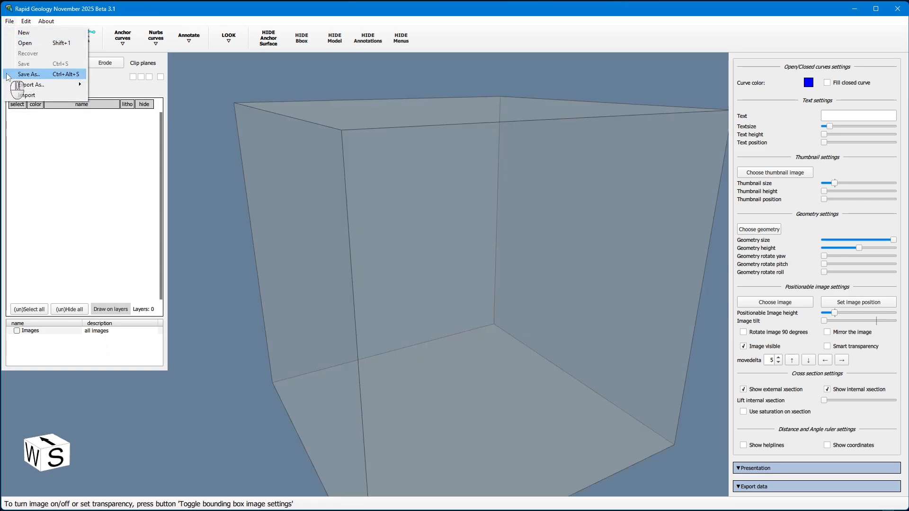
pyautogui.click(37, 97)
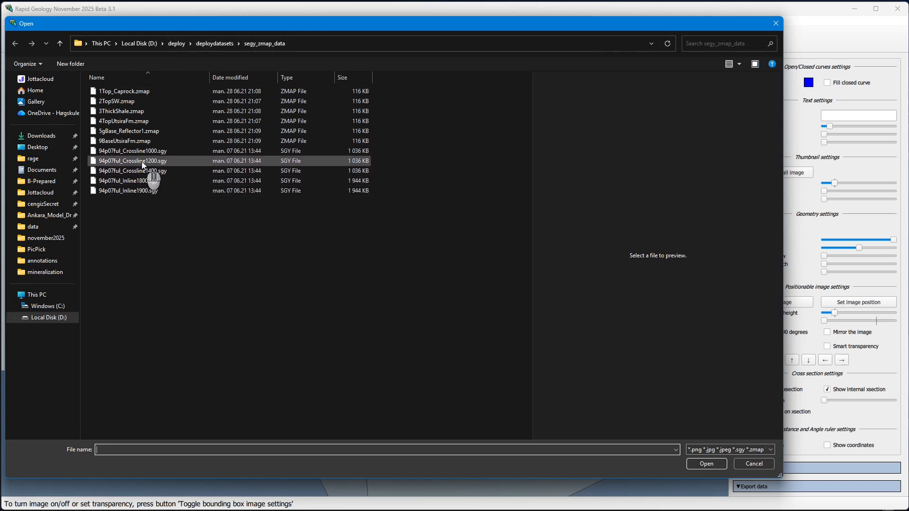
pyautogui.click(137, 92)
pyautogui.keyDown('shift'); pyautogui.click(132, 191); pyautogui.keyUp('shift')
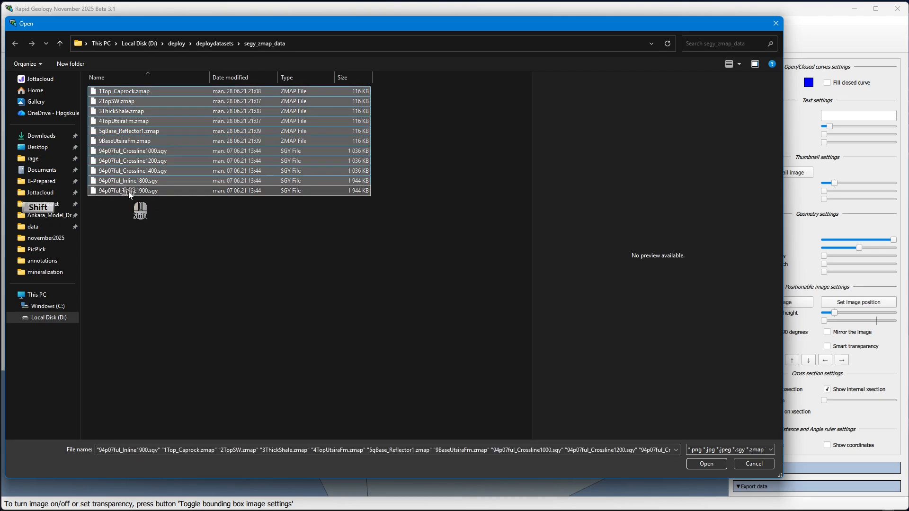
pyautogui.click(707, 464)
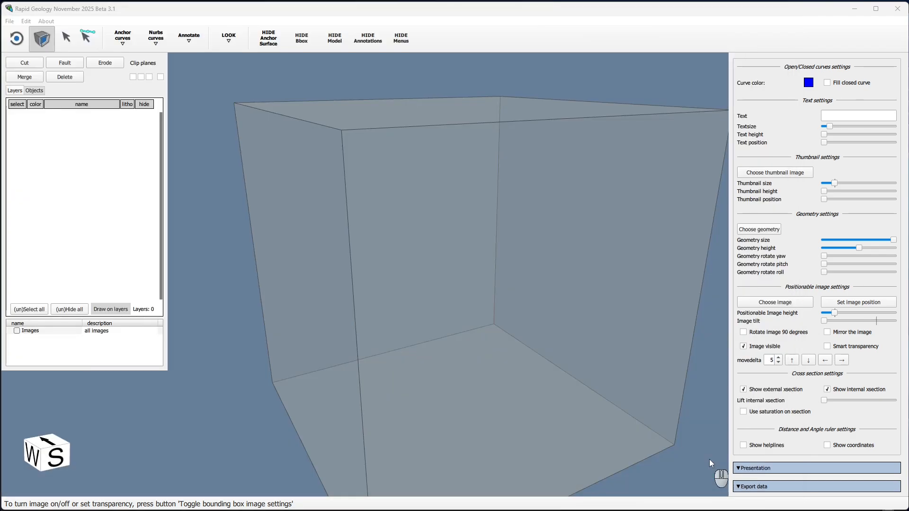
# Turn on the axes display and set the bounding box size from the axes lengths
pyautogui.click(22, 40)
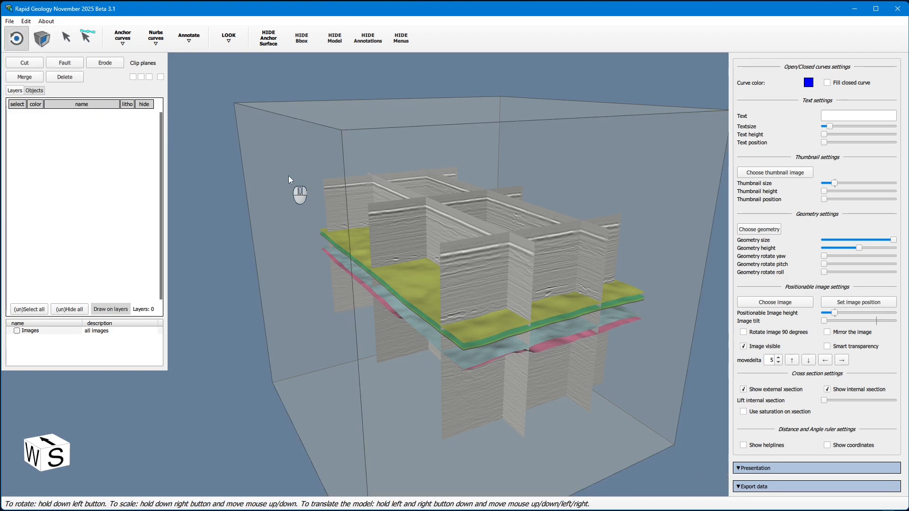
pyautogui.moveTo(288, 175); pyautogui.dragTo(441, 259)
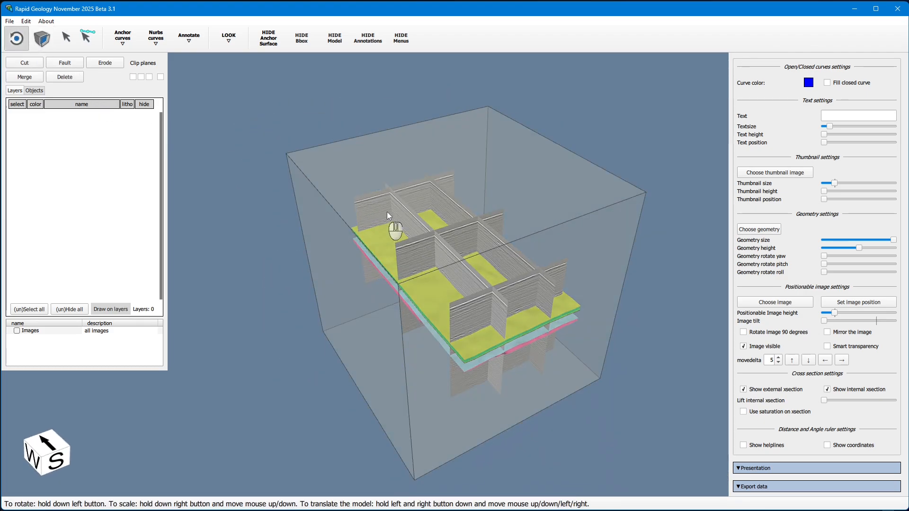
pyautogui.moveTo(346, 314); pyautogui.dragTo(428, 254)
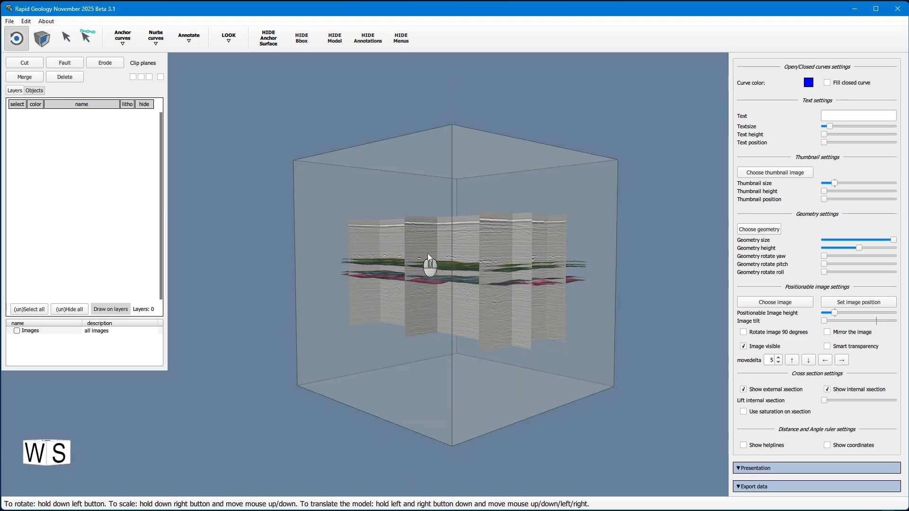
pyautogui.moveTo(369, 219); pyautogui.dragTo(362, 252)
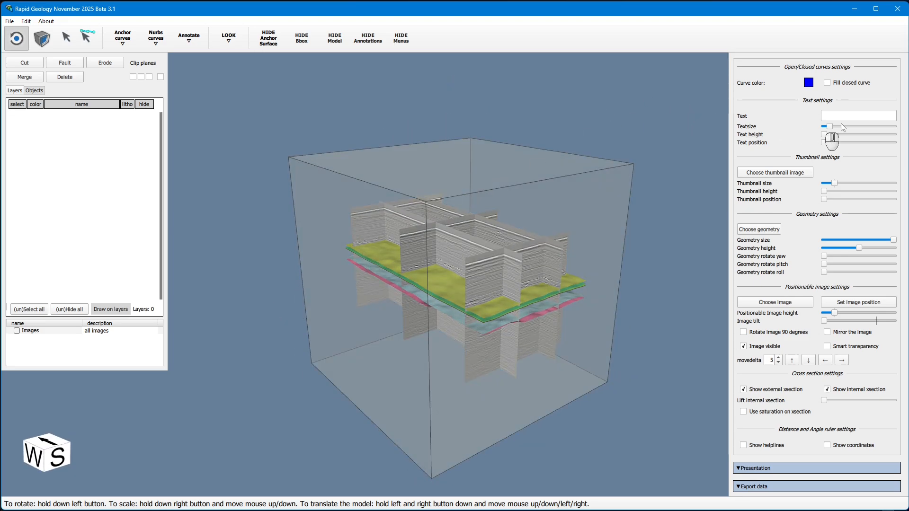
pyautogui.scroll(5, 842, 126)
pyautogui.click(784, 129)
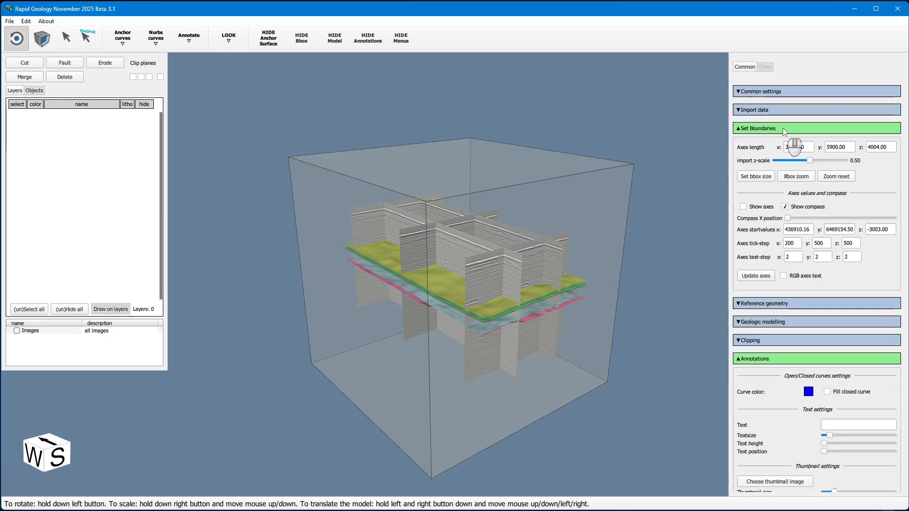
pyautogui.click(764, 207)
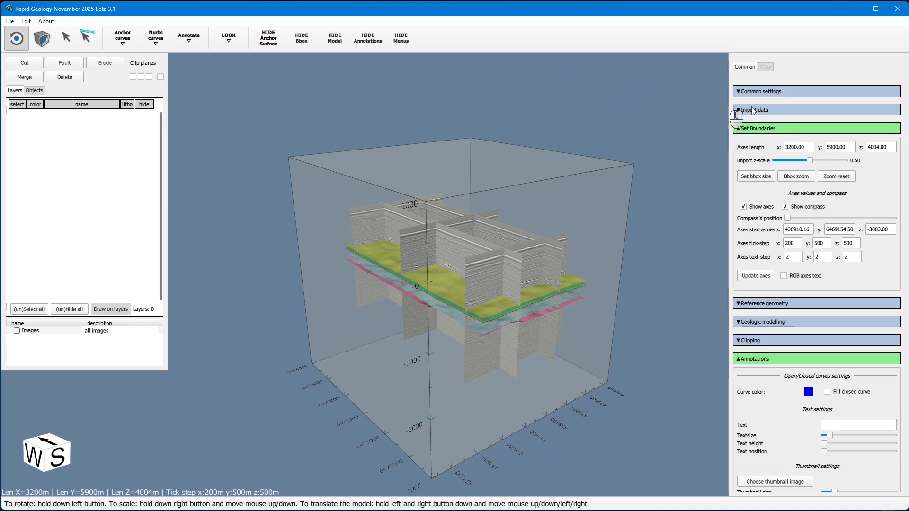
pyautogui.click(756, 176)
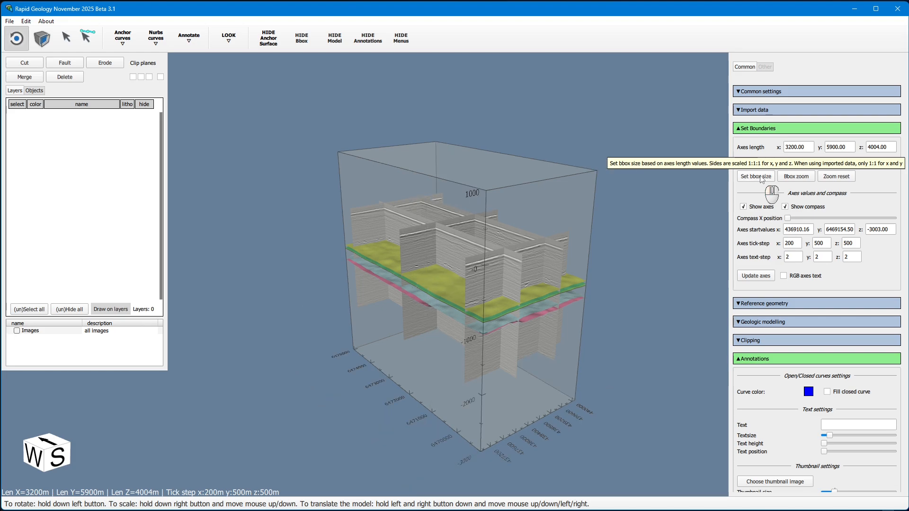
# Toggle the 1Top_Caprock surface and the 94p07ful_Crossline1000 section off and back on in the objects list
pyautogui.moveTo(611, 317); pyautogui.dragTo(603, 367)
pyautogui.scroll(5, 610, 308)
pyautogui.scroll(-4, 602, 317)
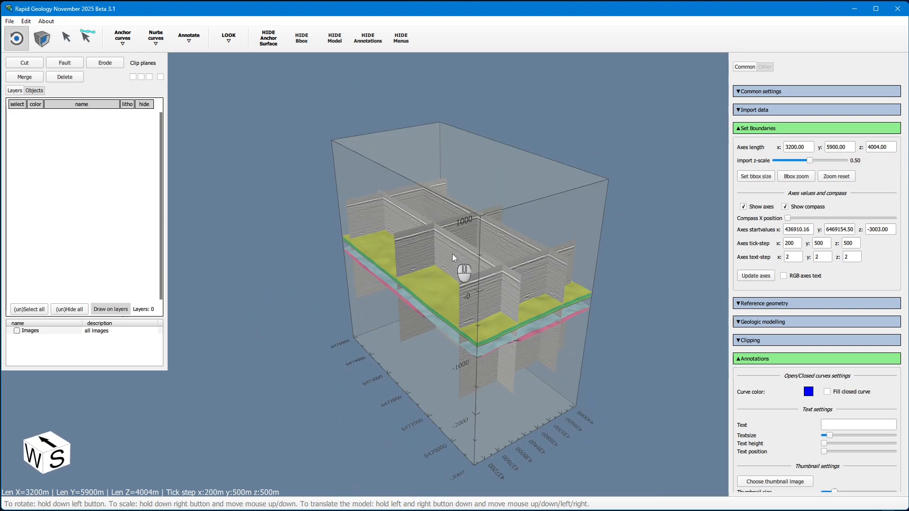
pyautogui.click(34, 91)
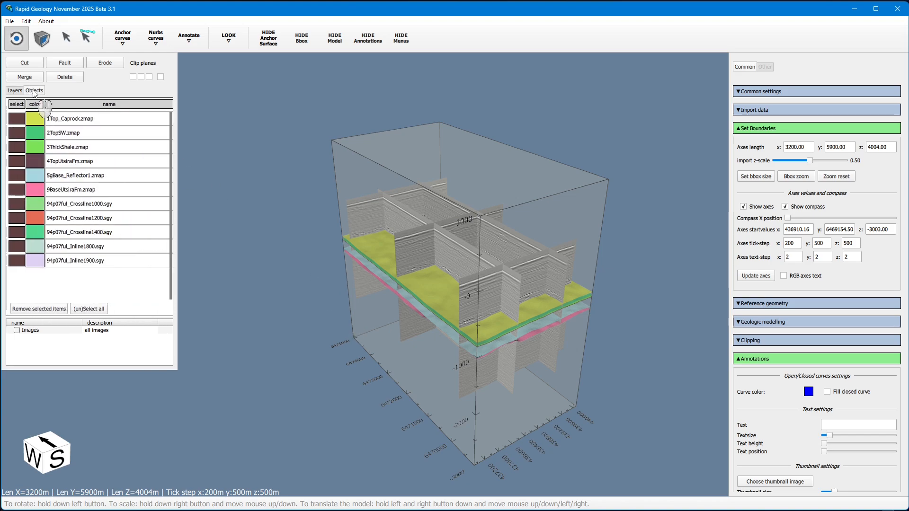
pyautogui.click(18, 119)
pyautogui.click(18, 119)
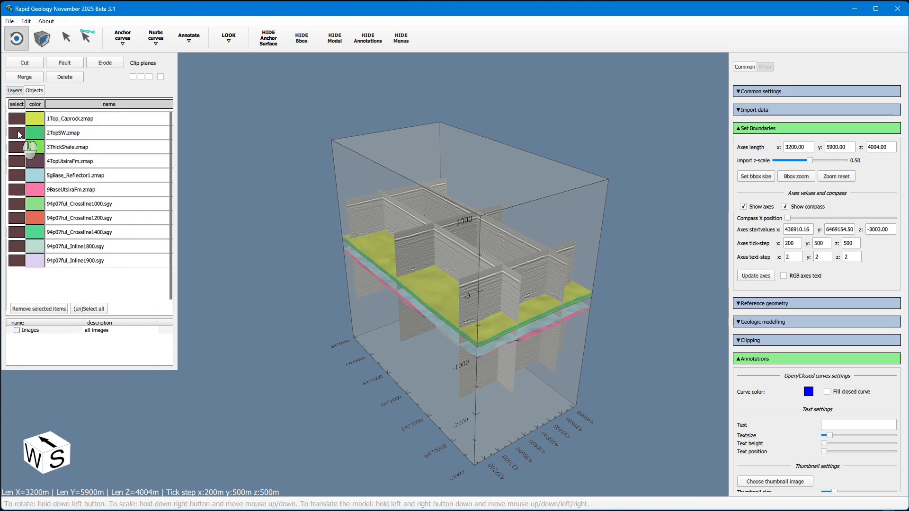
pyautogui.click(17, 204)
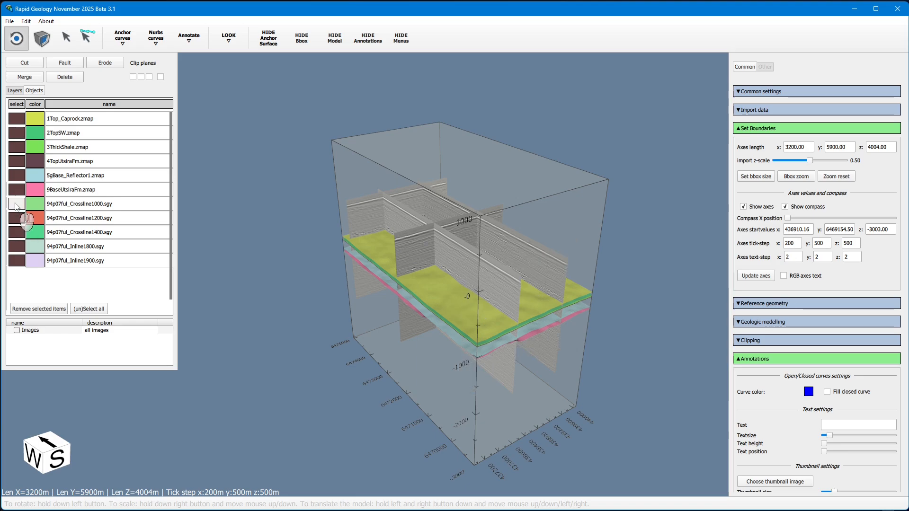
pyautogui.click(17, 204)
pyautogui.moveTo(354, 406); pyautogui.dragTo(281, 345)
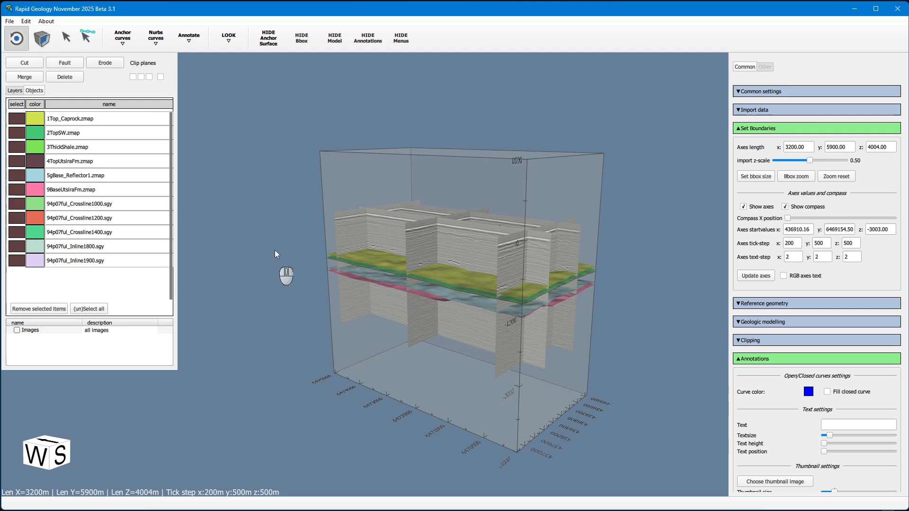
pyautogui.moveTo(275, 251); pyautogui.dragTo(366, 265)
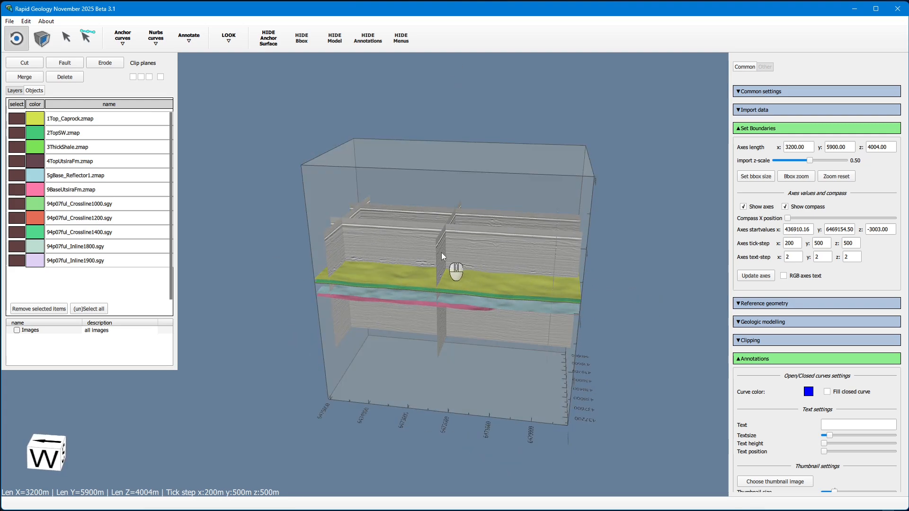
# Open Seismic_Application_Model.rag from the Seismic_Application_Model_w_Sat dataset folder
pyautogui.click(9, 21)
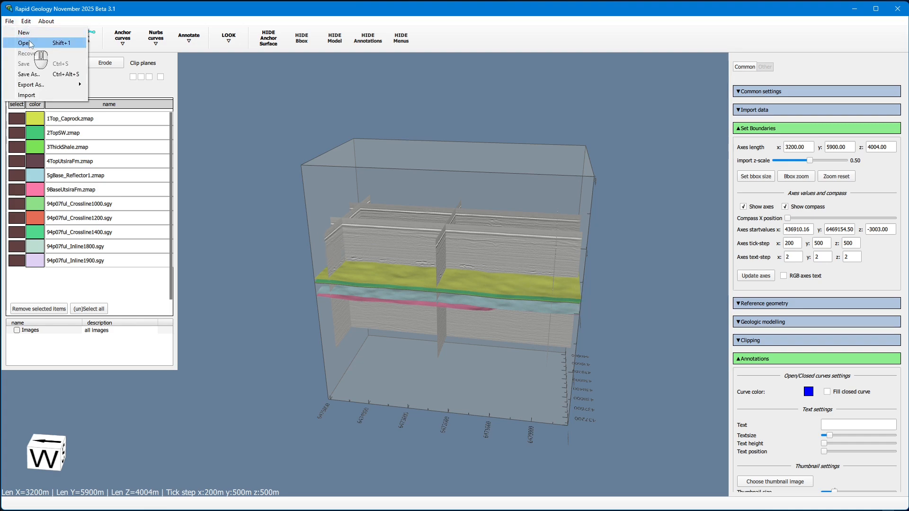
pyautogui.click(29, 41)
pyautogui.click(209, 44)
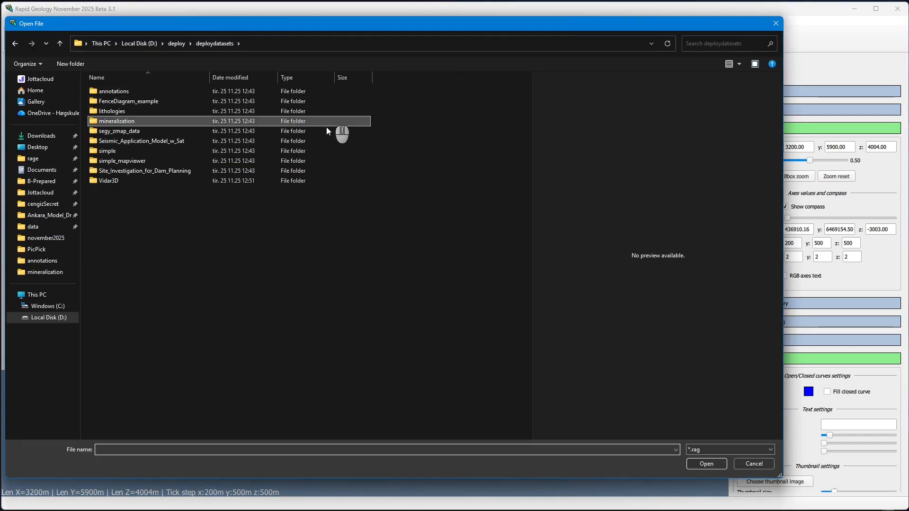
pyautogui.doubleClick(148, 141)
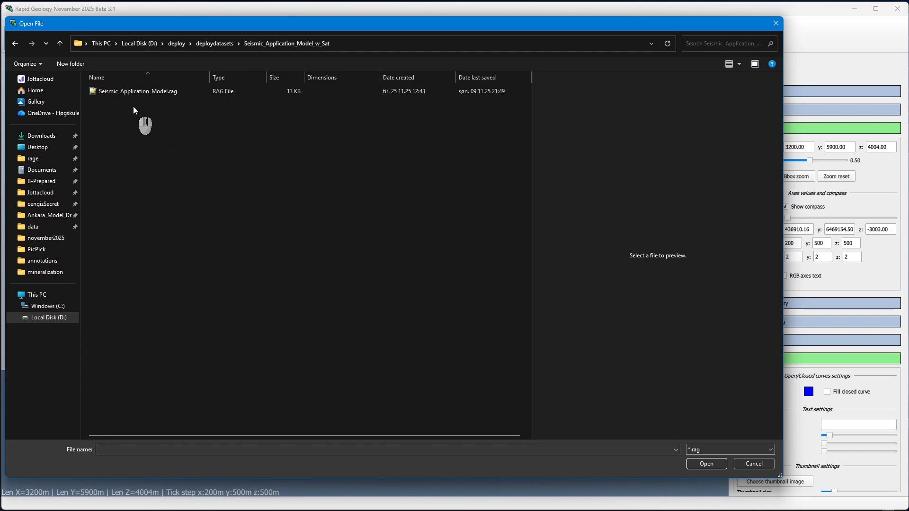
pyautogui.click(141, 95)
pyautogui.doubleClick(140, 95)
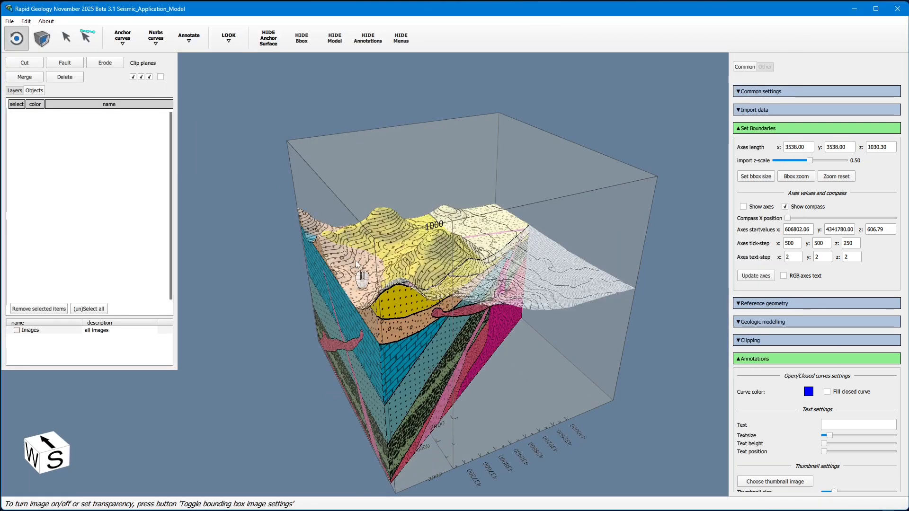
# Open the simple example model from the simple folder in deploydatasets
pyautogui.moveTo(480, 283); pyautogui.dragTo(275, 278)
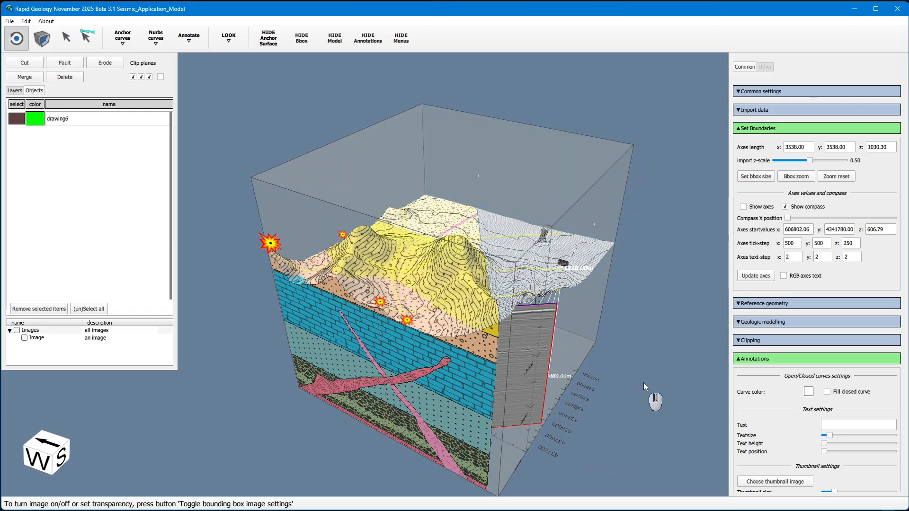
pyautogui.moveTo(645, 387); pyautogui.dragTo(514, 338)
pyautogui.click(9, 24)
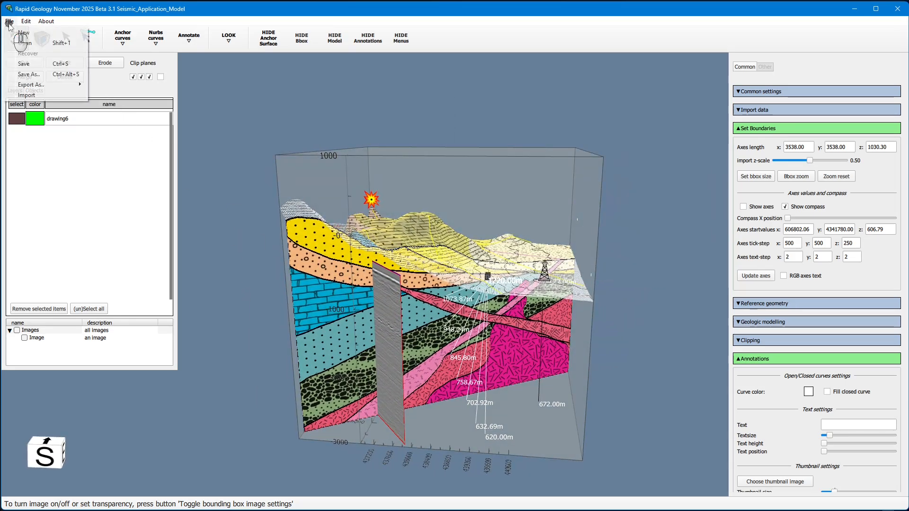
pyautogui.click(23, 42)
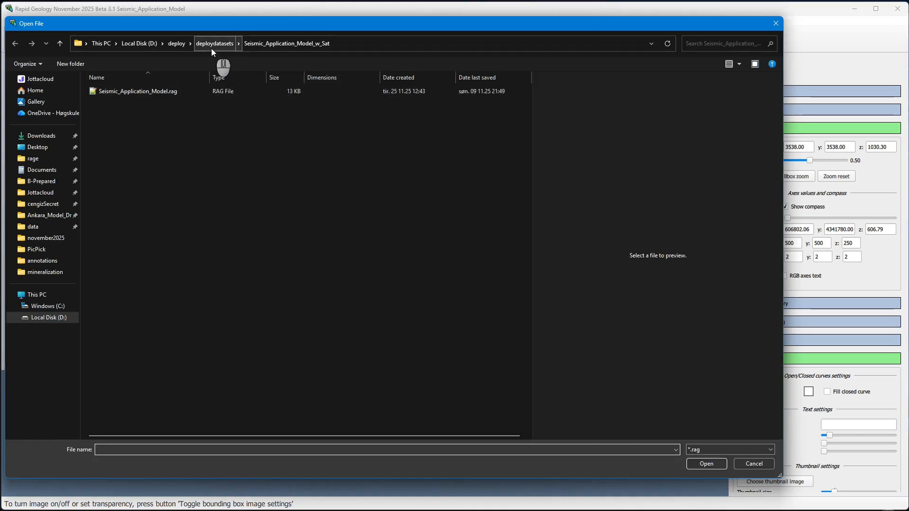
pyautogui.click(212, 44)
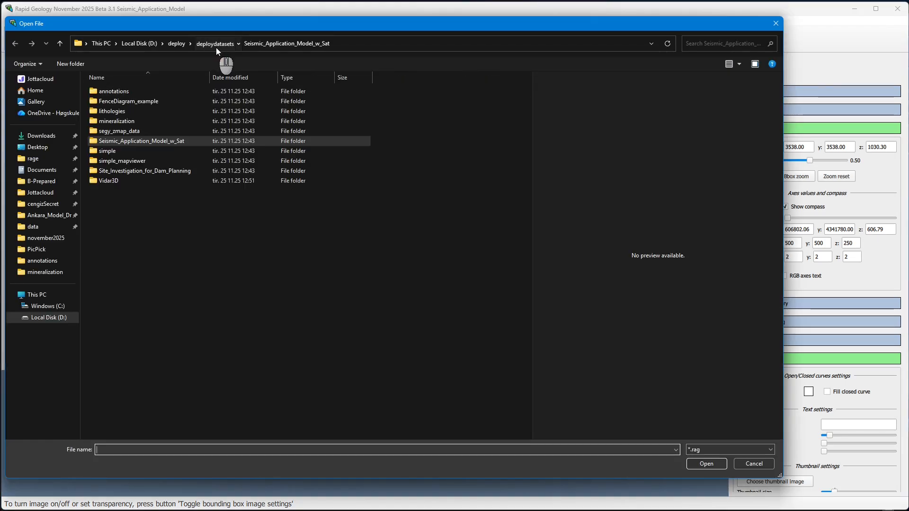
pyautogui.doubleClick(130, 152)
pyautogui.doubleClick(106, 102)
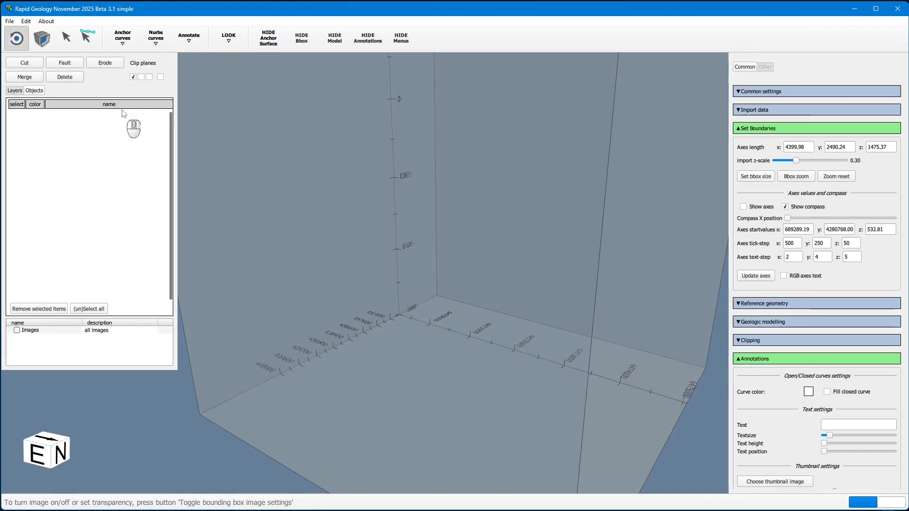
# Zoom, orbit and pan around the simple geological model to inspect it from several sides
pyautogui.scroll(-2, 331, 160)
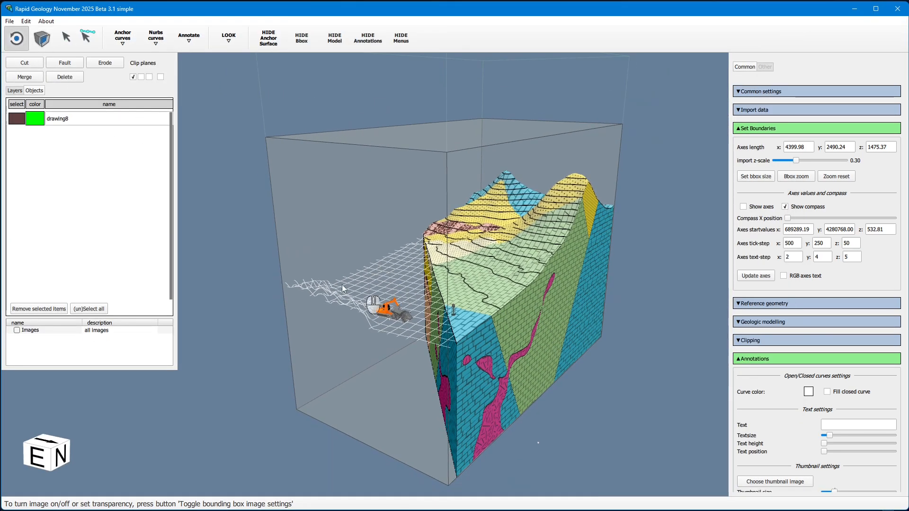
pyautogui.moveTo(316, 283); pyautogui.dragTo(299, 300)
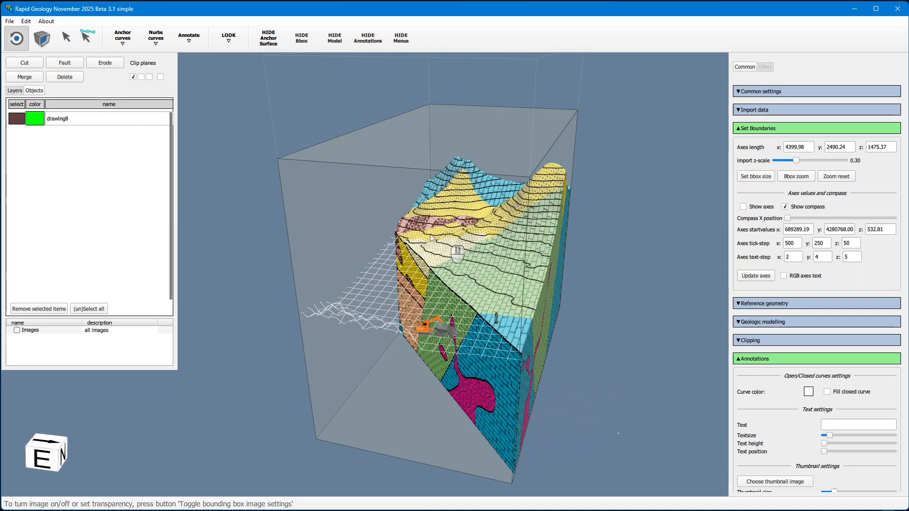
pyautogui.moveTo(356, 320); pyautogui.dragTo(305, 338)
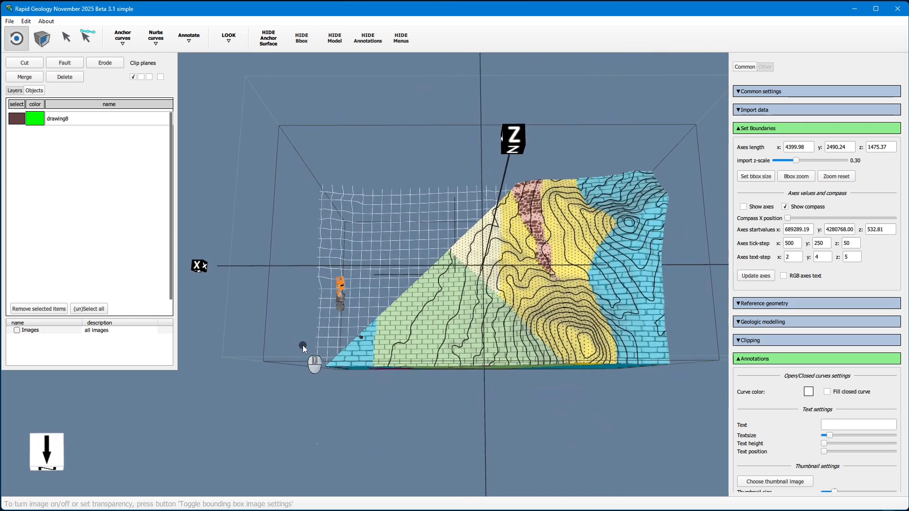
pyautogui.moveTo(481, 303); pyautogui.dragTo(532, 293)
pyautogui.moveTo(597, 326); pyautogui.dragTo(635, 320)
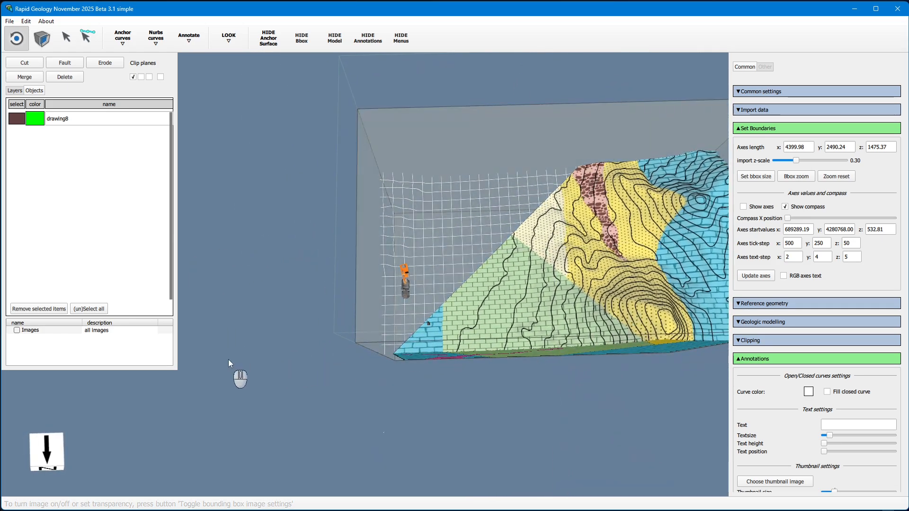
pyautogui.moveTo(229, 360); pyautogui.dragTo(443, 304)
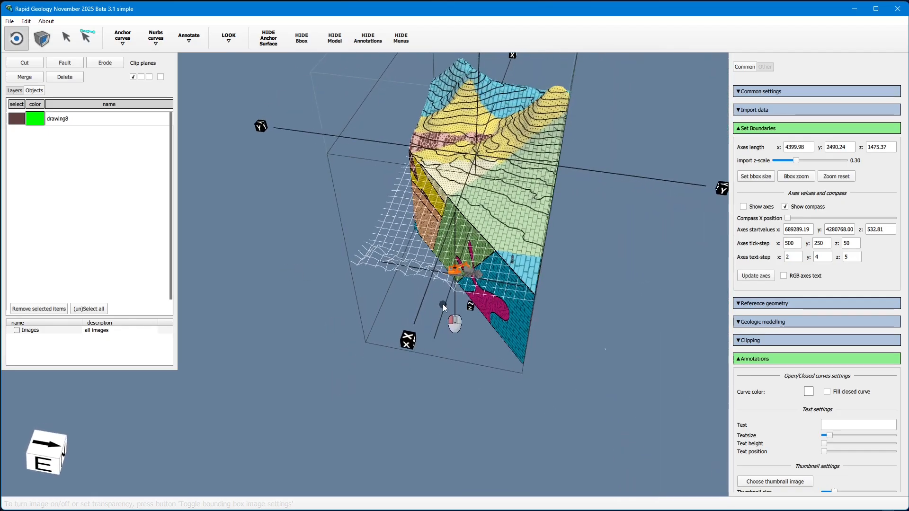
pyautogui.moveTo(442, 304); pyautogui.dragTo(492, 272, button='right')
pyautogui.moveTo(493, 272); pyautogui.dragTo(531, 258)
pyautogui.moveTo(531, 258); pyautogui.dragTo(511, 279, button='right')
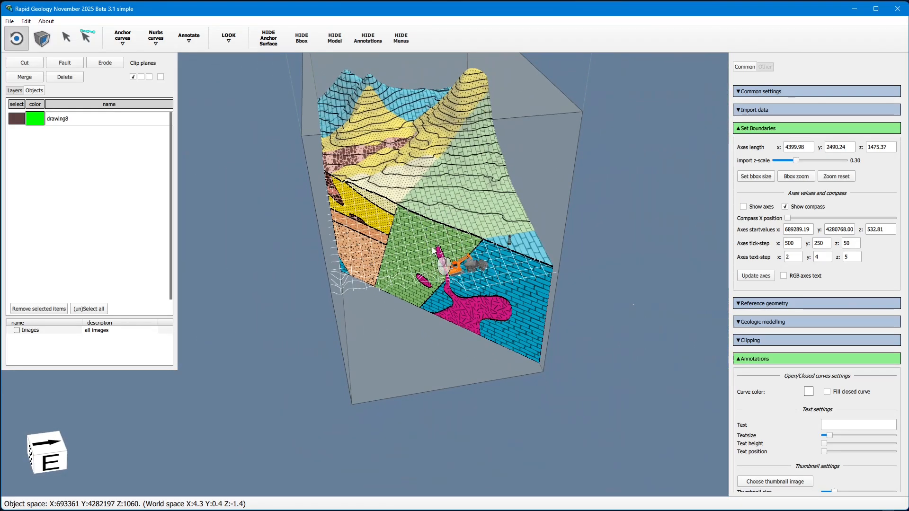
pyautogui.moveTo(415, 291)
pyautogui.mouseDown()
pyautogui.moveTo(467, 308)
pyautogui.moveTo(343, 268)
pyautogui.moveTo(466, 214)
pyautogui.mouseUp()
# Import wells using 1_Test_Drillholes_COLLAR.csv from the simple/wells folder as the collar file and load the selected files
pyautogui.click(793, 128)
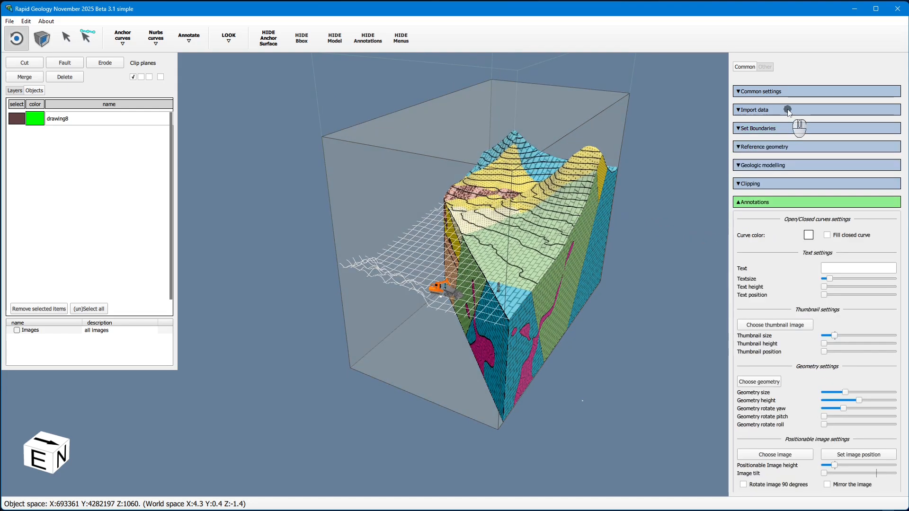
pyautogui.click(789, 110)
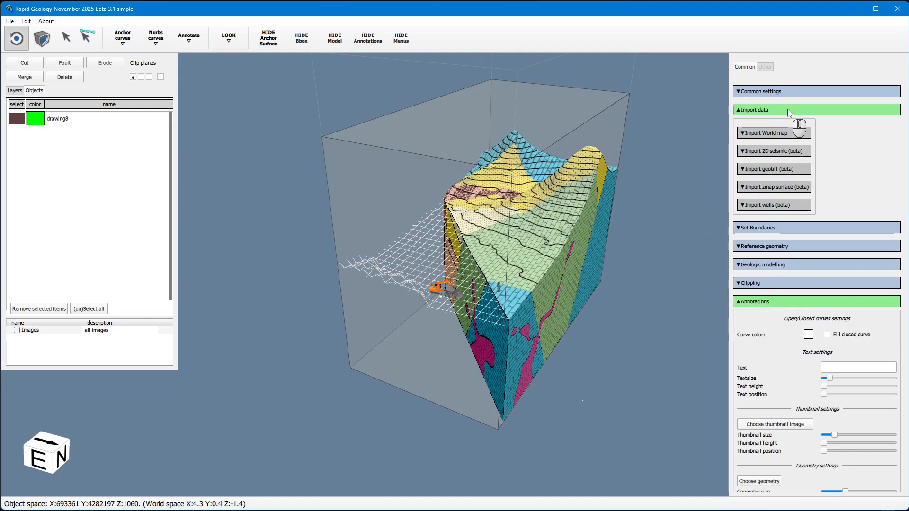
pyautogui.click(779, 205)
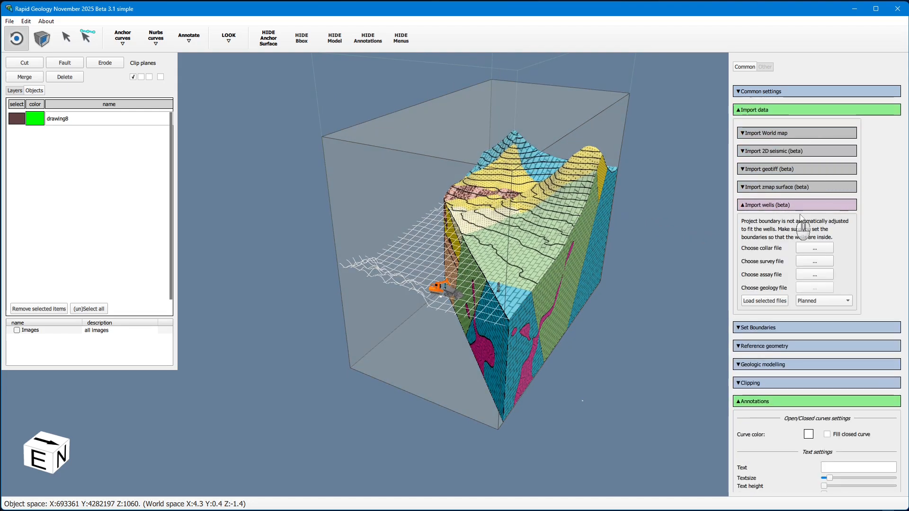
pyautogui.click(818, 249)
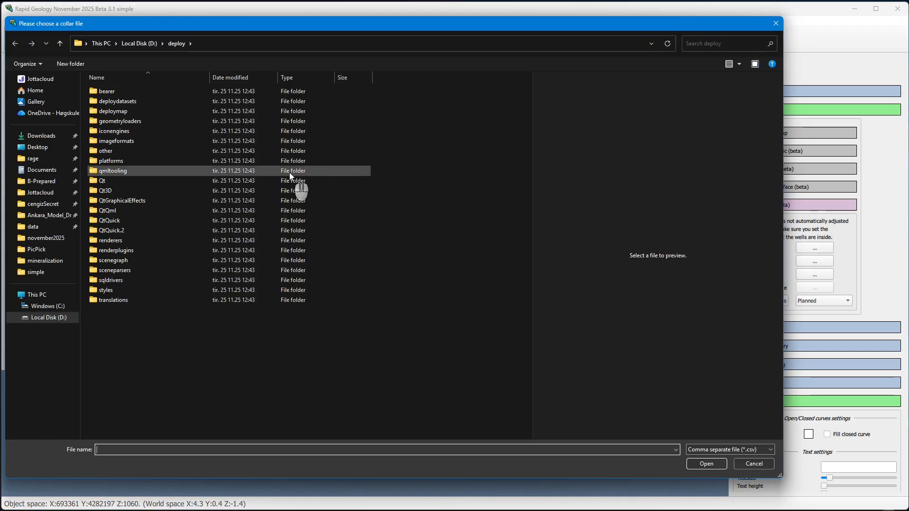
pyautogui.doubleClick(133, 102)
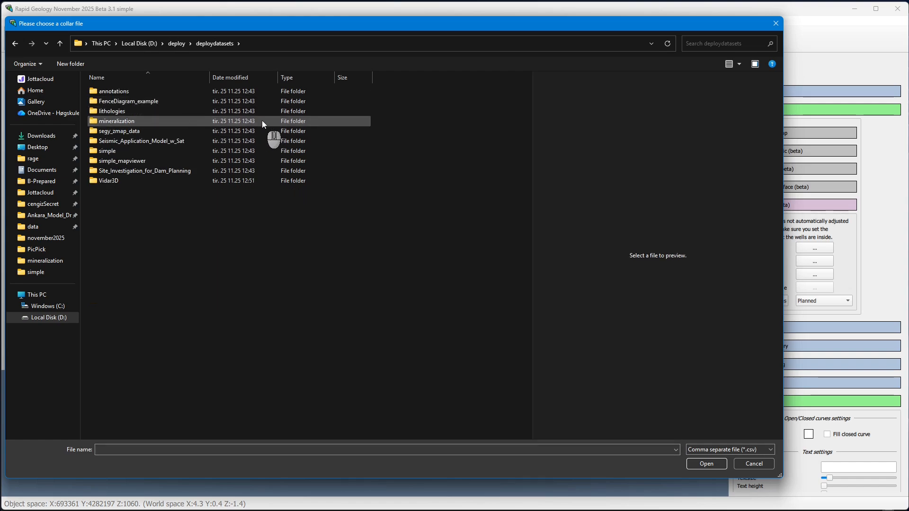
pyautogui.doubleClick(130, 151)
pyautogui.doubleClick(105, 92)
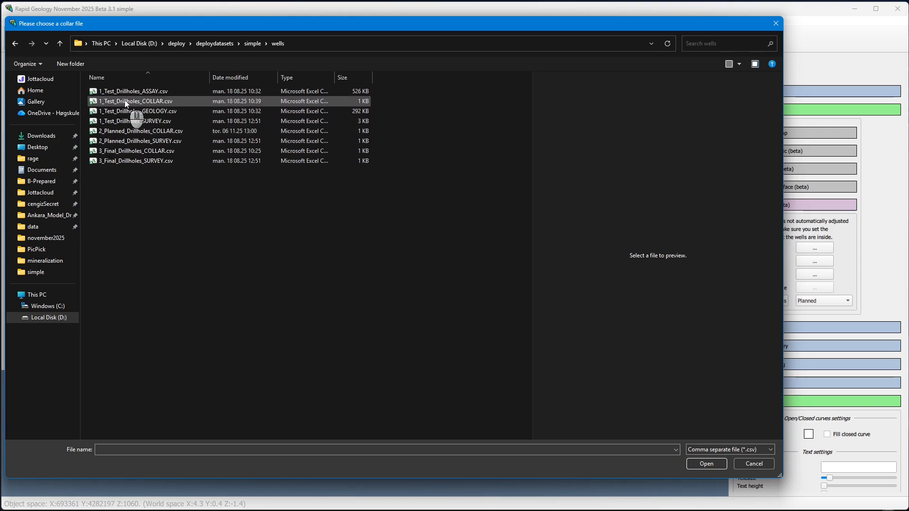
pyautogui.click(126, 103)
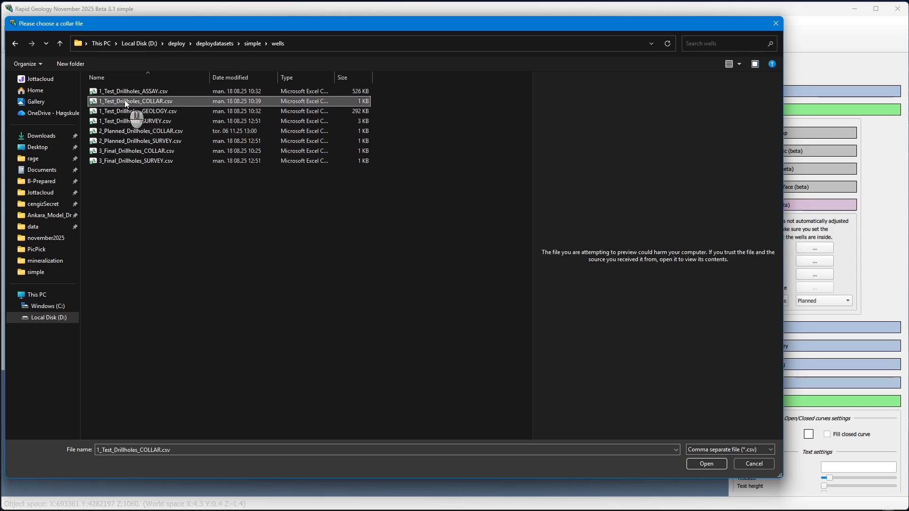
pyautogui.click(705, 464)
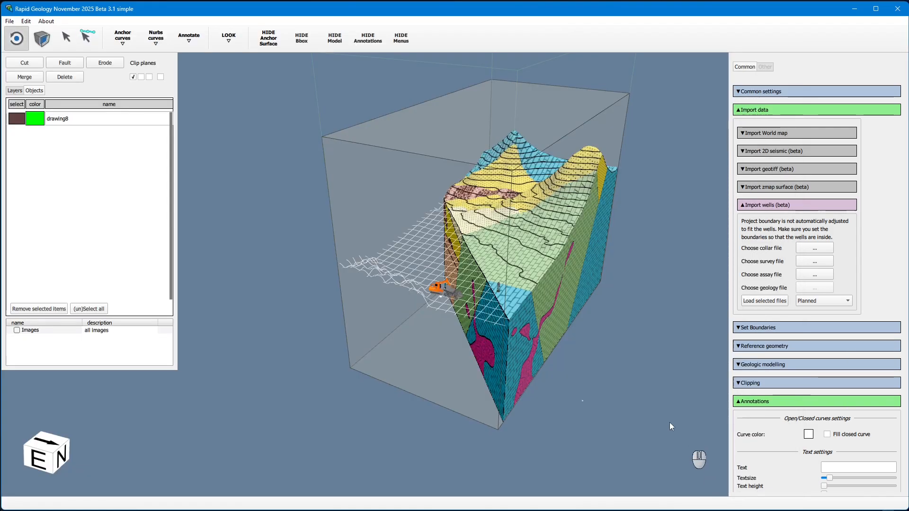
pyautogui.click(772, 302)
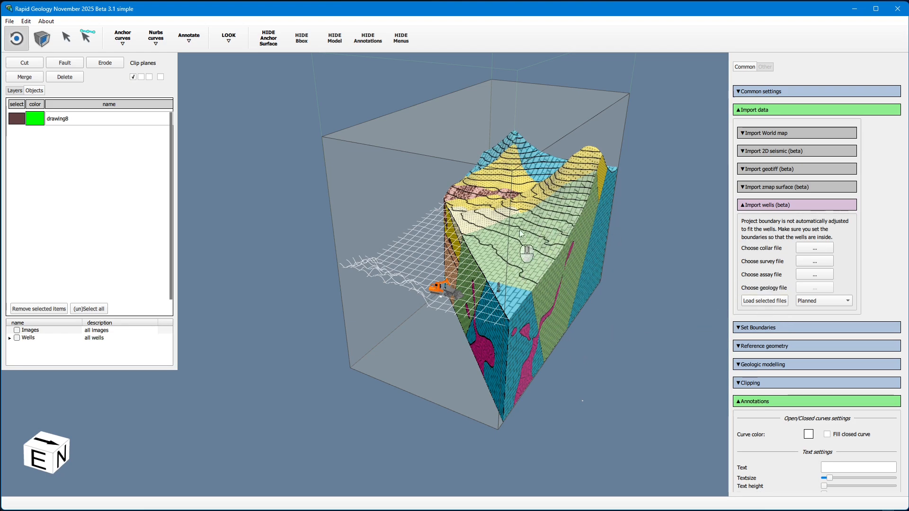
# Enable the clip planes' invert mode and orbit to view the clipped model
pyautogui.click(161, 77)
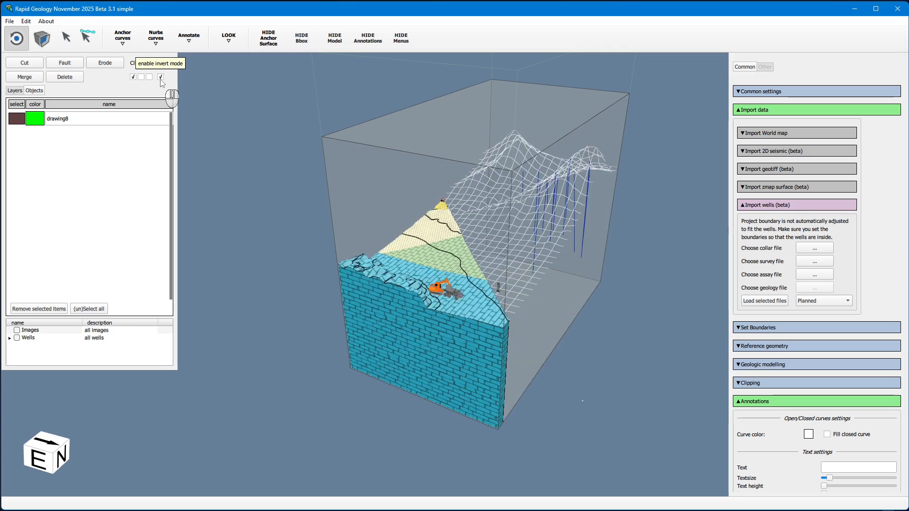
pyautogui.moveTo(403, 178); pyautogui.dragTo(391, 262)
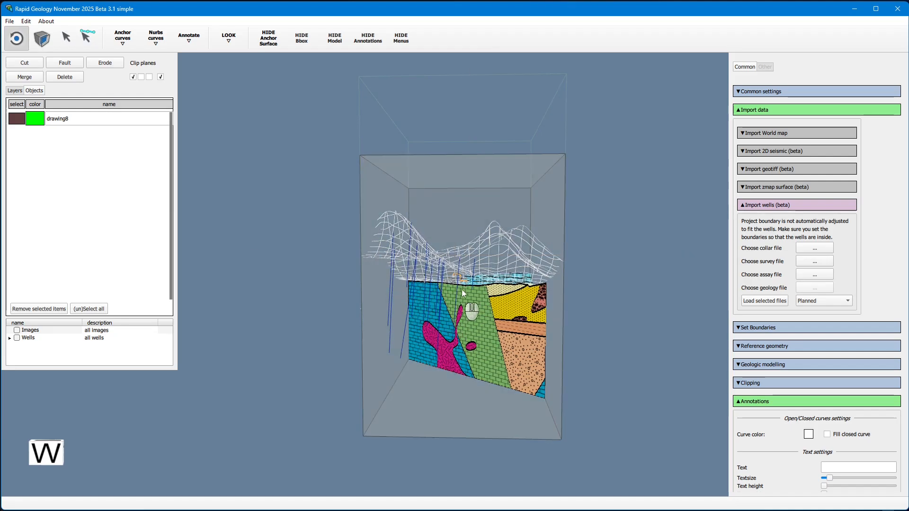
pyautogui.moveTo(463, 293); pyautogui.dragTo(508, 364)
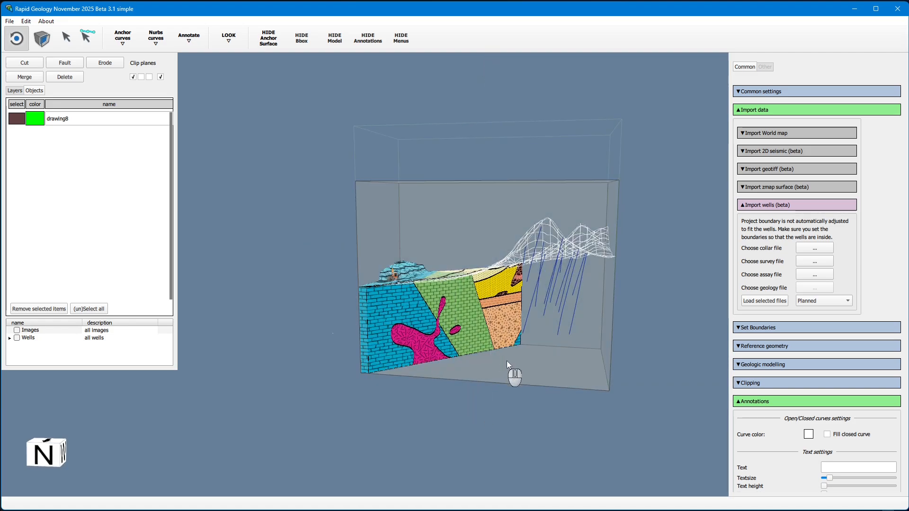
# Open the Well logs settings under Reference geometry and choose well tDH_02
pyautogui.click(764, 111)
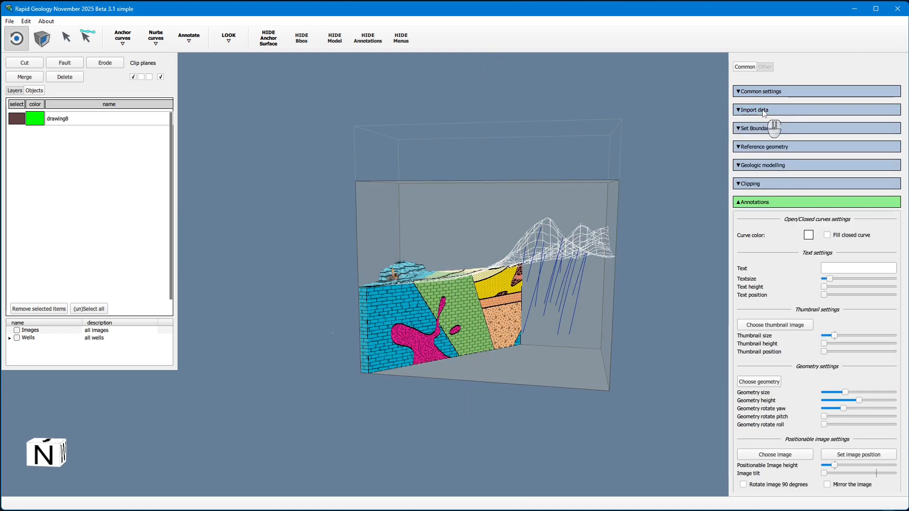
pyautogui.click(771, 203)
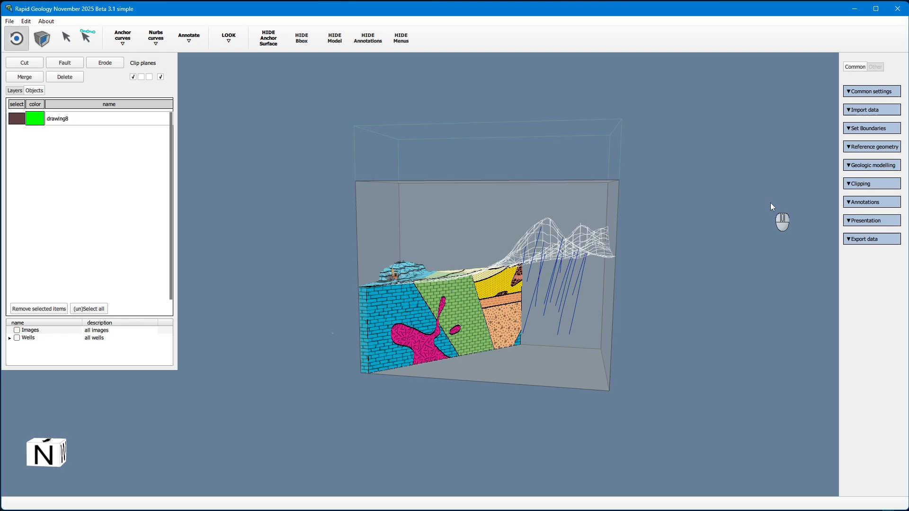
pyautogui.click(889, 148)
pyautogui.click(883, 188)
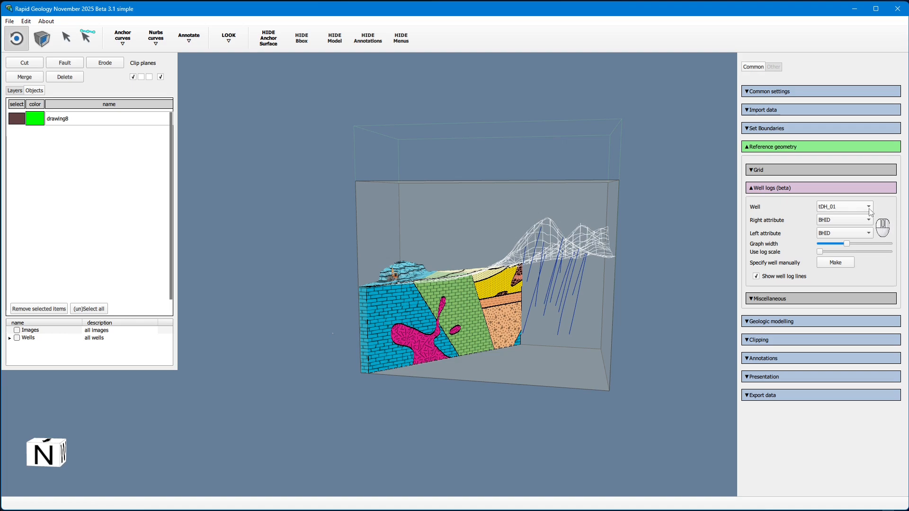
pyautogui.click(853, 208)
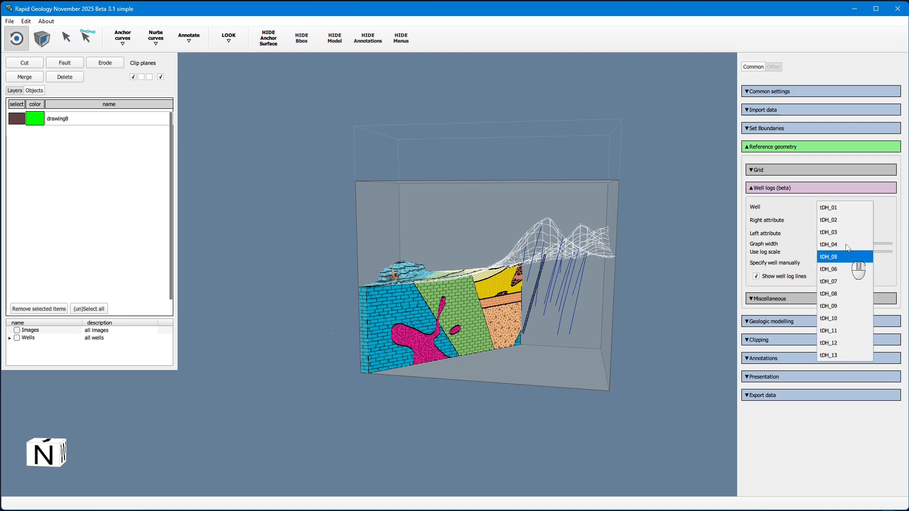
pyautogui.click(829, 221)
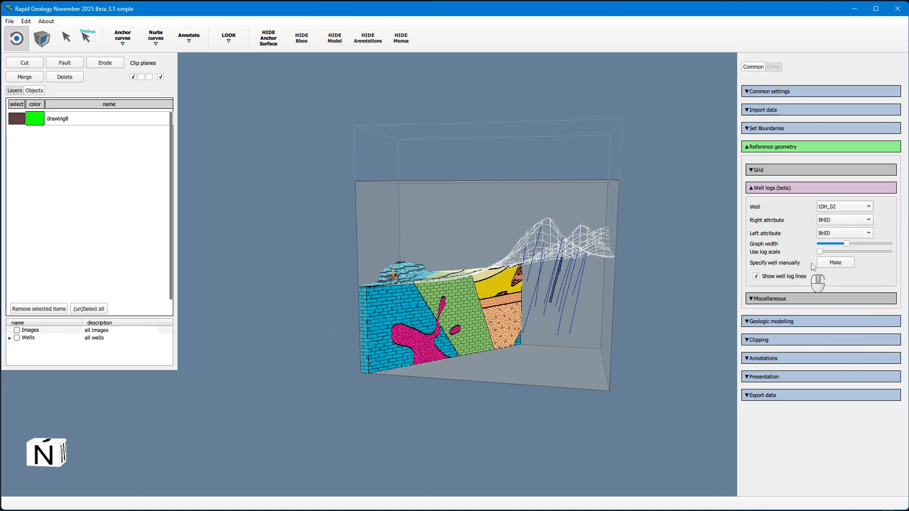
# Set the well log's right attribute to Al_percent and its left attribute to K_percent
pyautogui.click(856, 224)
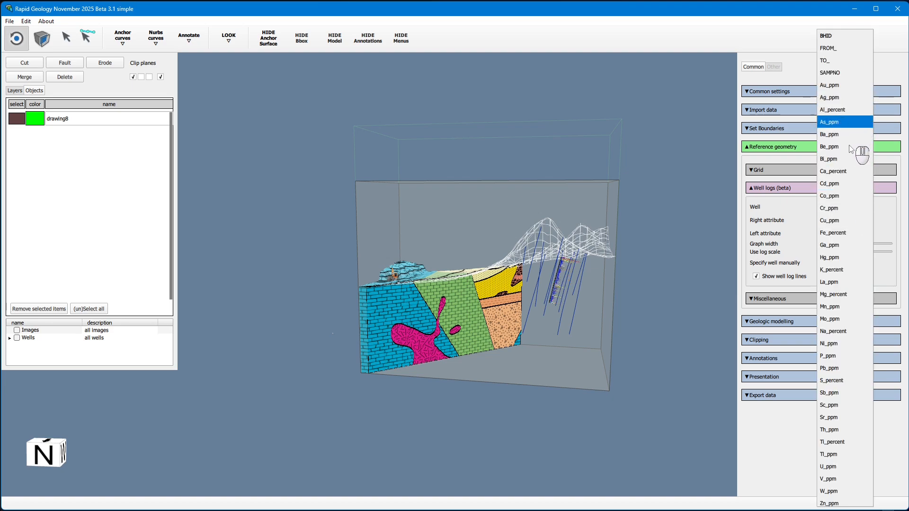
pyautogui.click(854, 113)
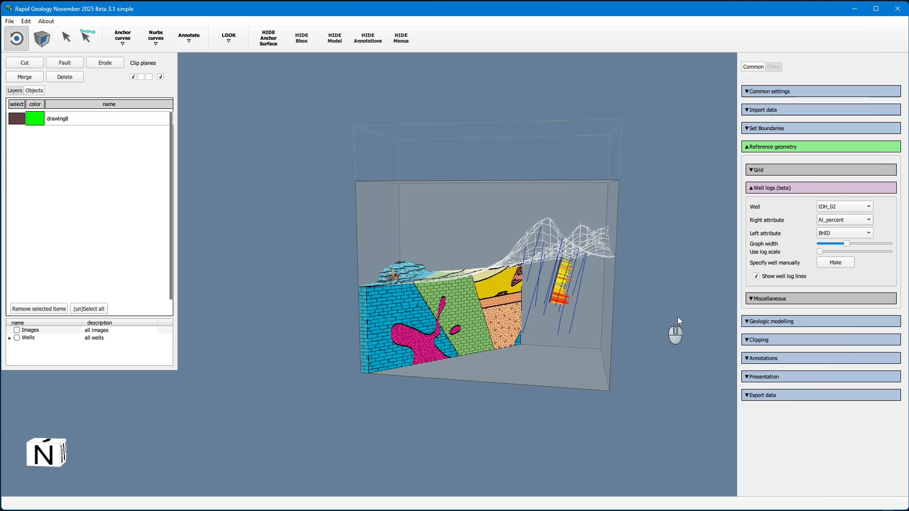
pyautogui.click(845, 232)
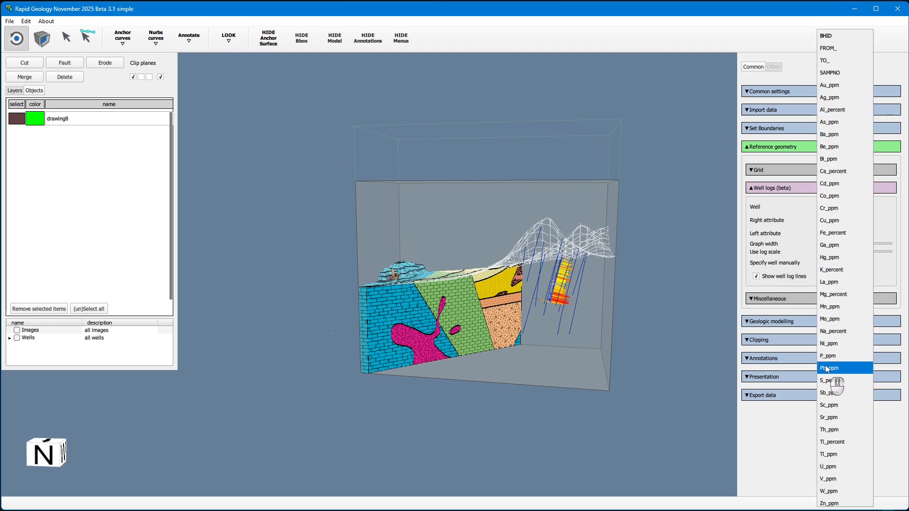
pyautogui.click(833, 270)
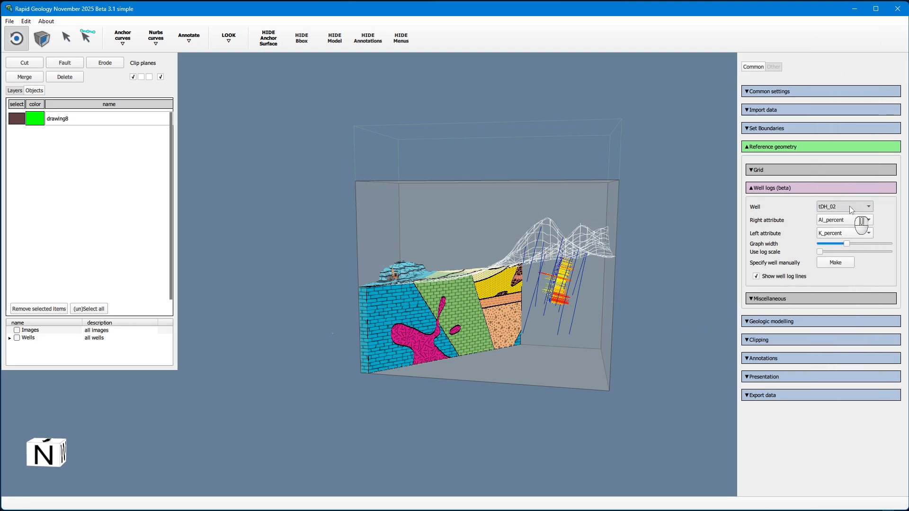
# Switch the displayed well log to tDH_08 and pick well tDH_05 directly in the 3D view with the selection tool
pyautogui.click(852, 209)
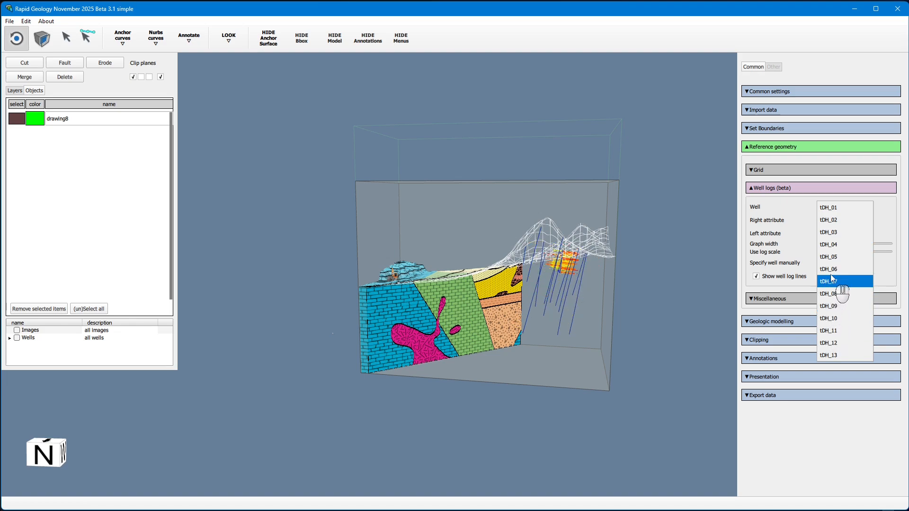
pyautogui.click(823, 294)
pyautogui.click(71, 39)
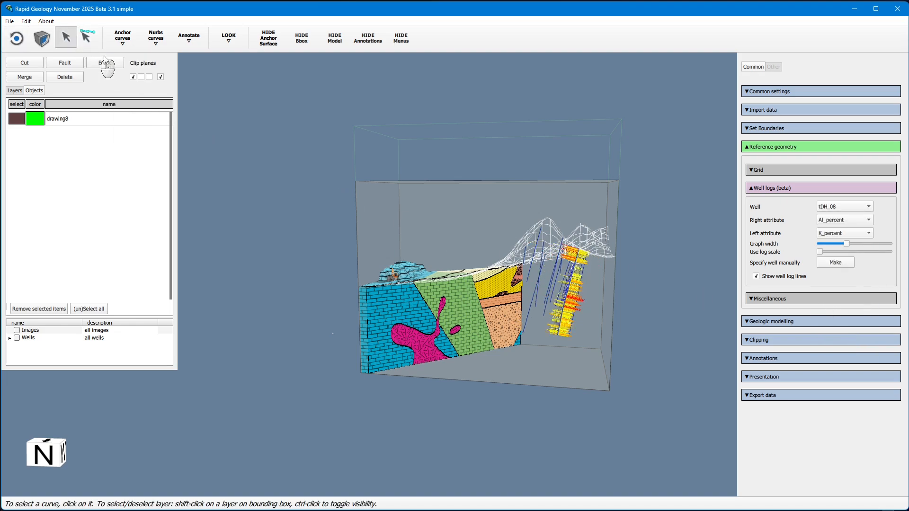
pyautogui.click(532, 301)
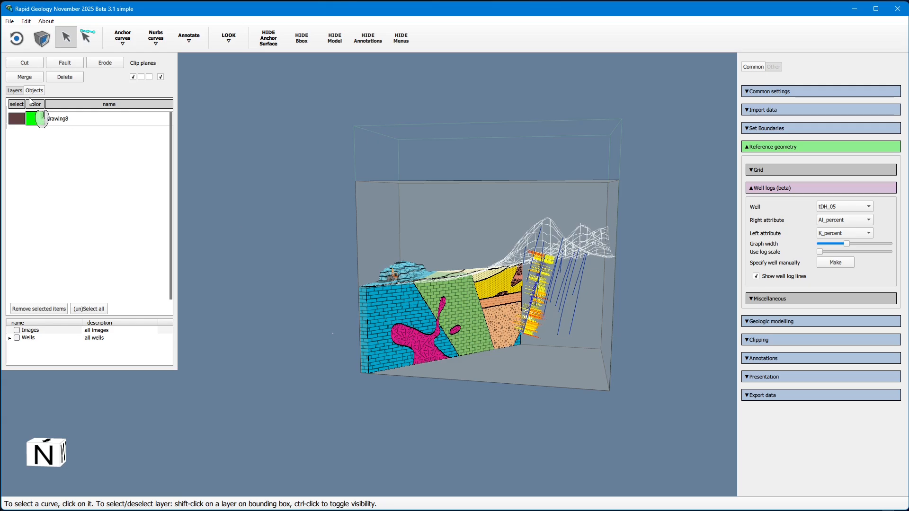
# Start opening a file and browse into the Vidar3D folder of the example datasets
pyautogui.click(16, 38)
pyautogui.moveTo(400, 320); pyautogui.dragTo(312, 393)
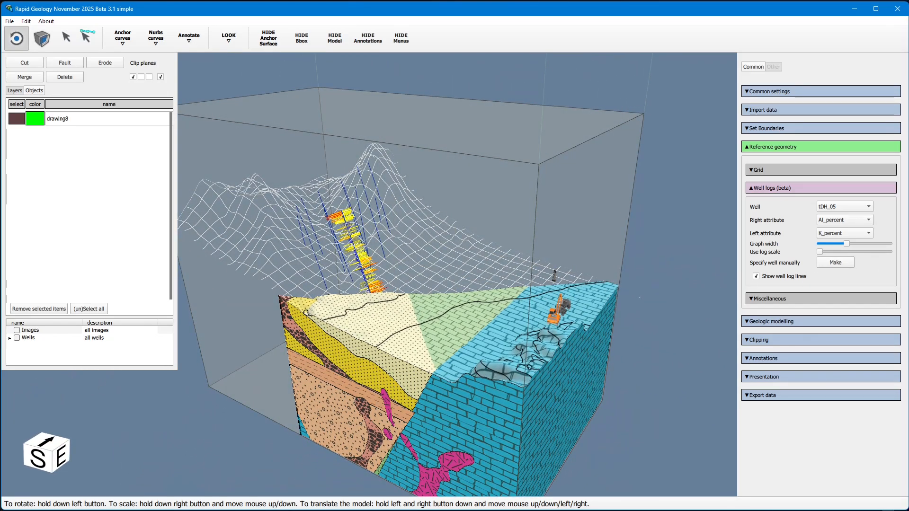
pyautogui.click(10, 22)
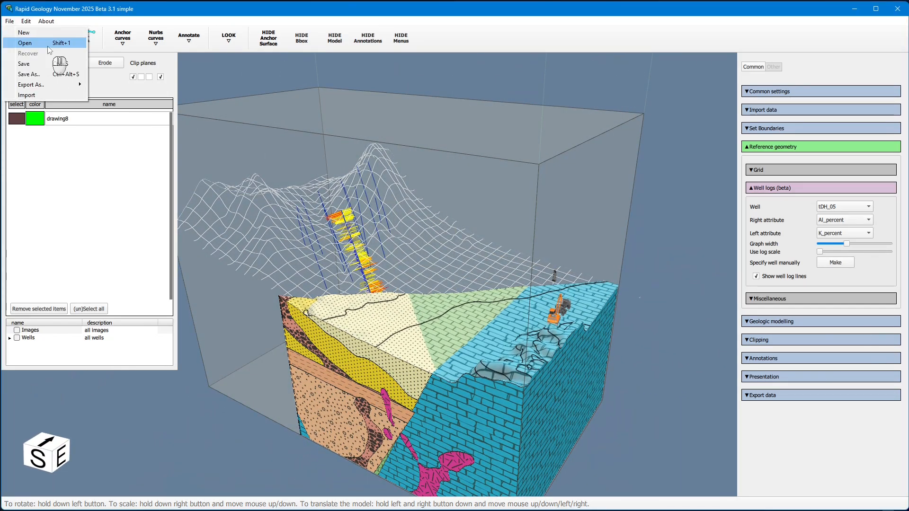
pyautogui.click(48, 46)
pyautogui.click(215, 43)
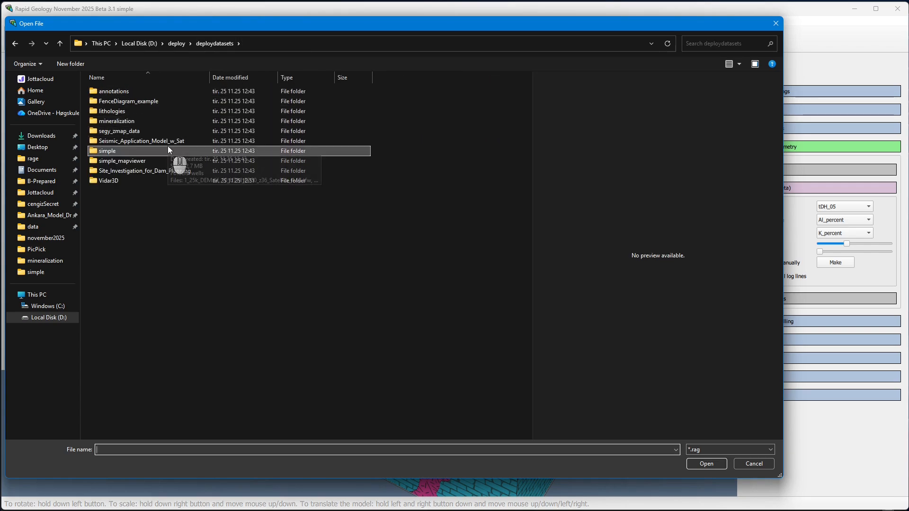
pyautogui.doubleClick(121, 181)
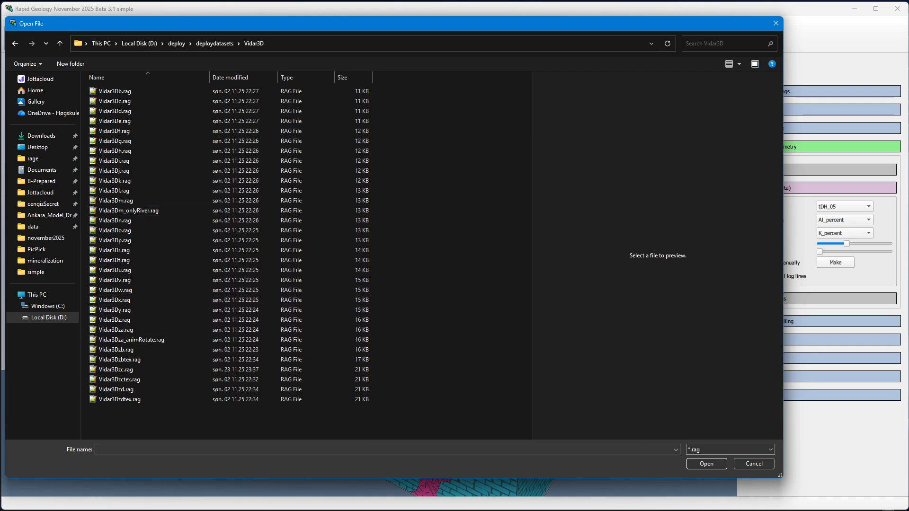
# Switch to File Explorer and play and scrub through the vidarmoviemaker_V2.mp4 demo video, then close it
pyautogui.hotkey('alt', 'Tab')
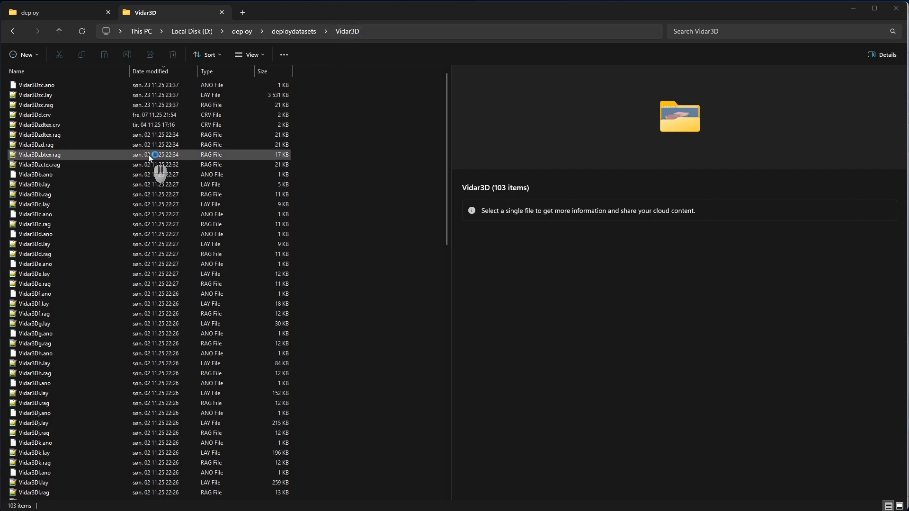
pyautogui.scroll(-20, 148, 155)
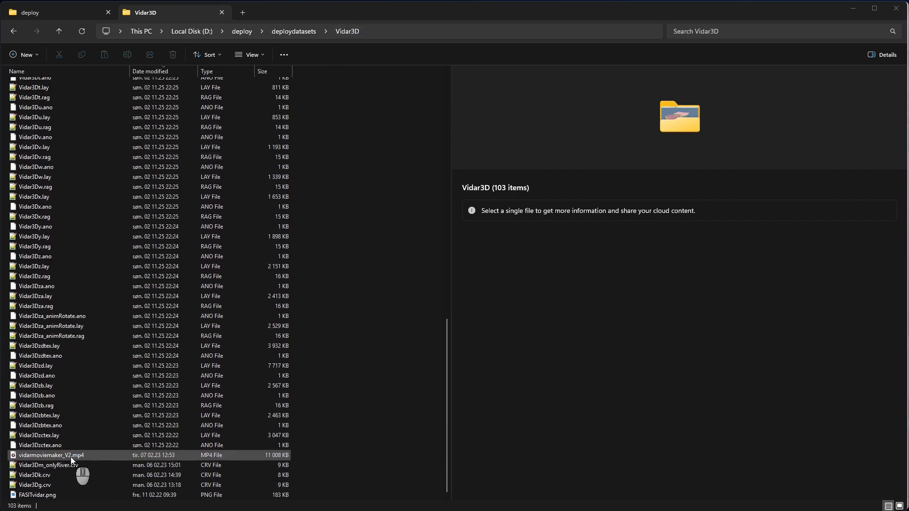
pyautogui.doubleClick(70, 455)
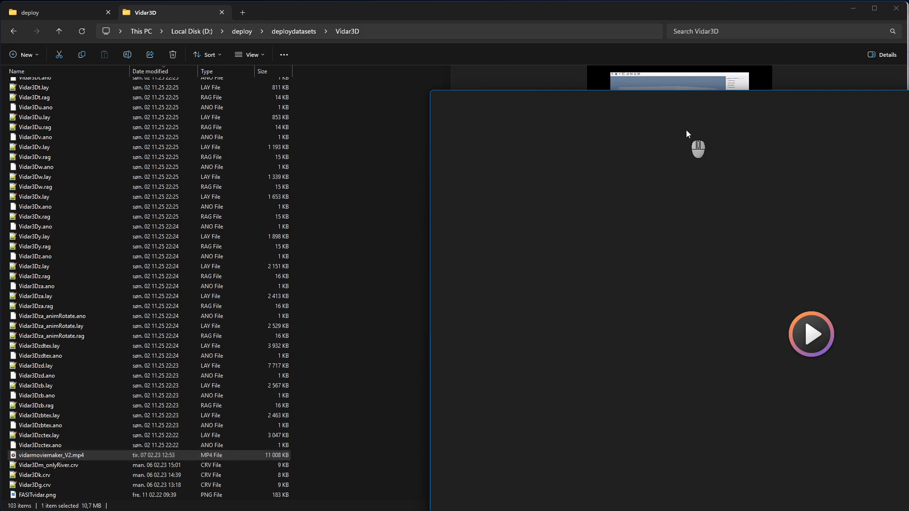
pyautogui.moveTo(854, 101); pyautogui.dragTo(442, 46)
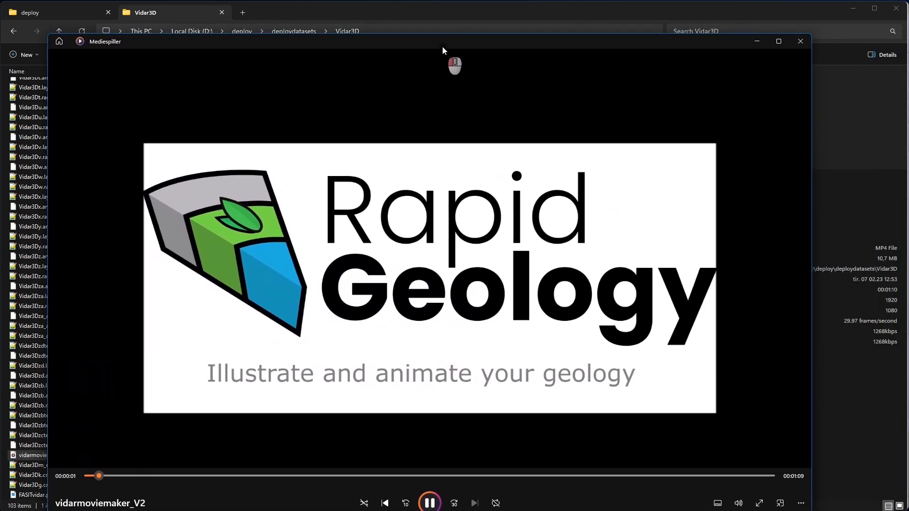
pyautogui.click(240, 476)
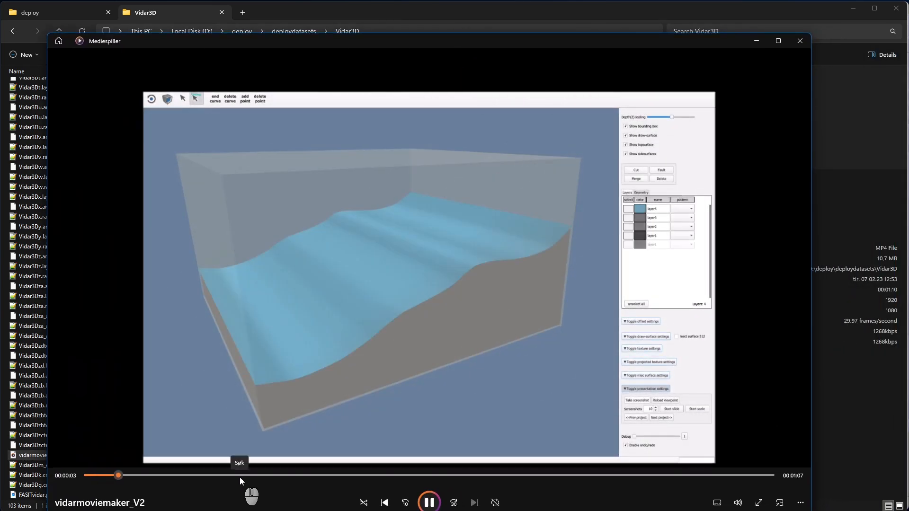
pyautogui.click(354, 475)
pyautogui.click(518, 475)
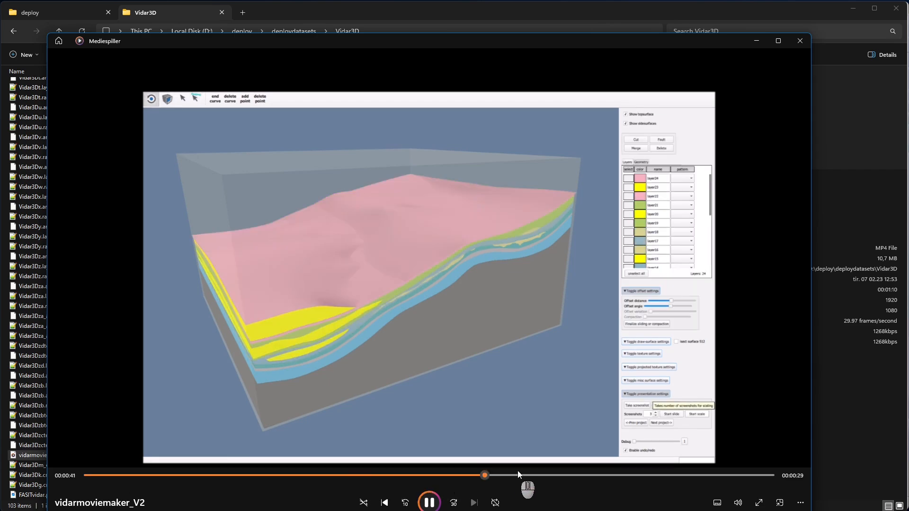
pyautogui.click(587, 475)
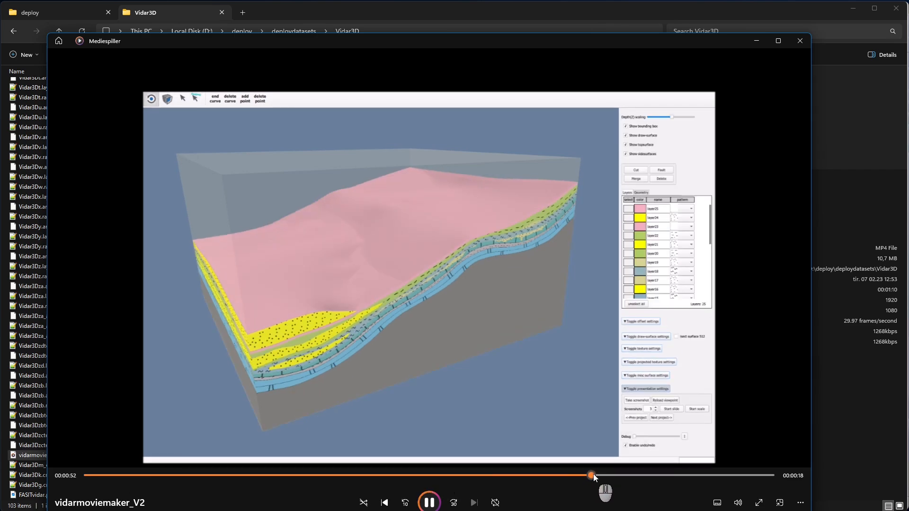
pyautogui.click(612, 475)
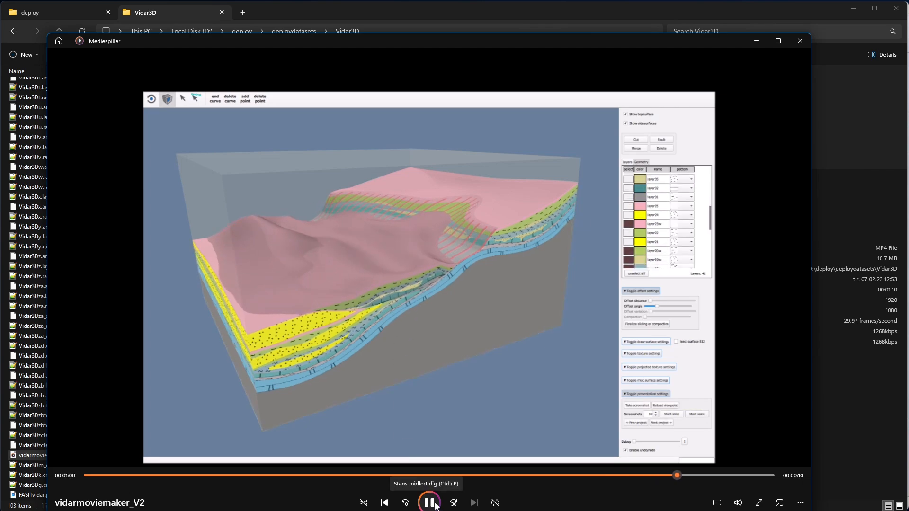
pyautogui.click(800, 41)
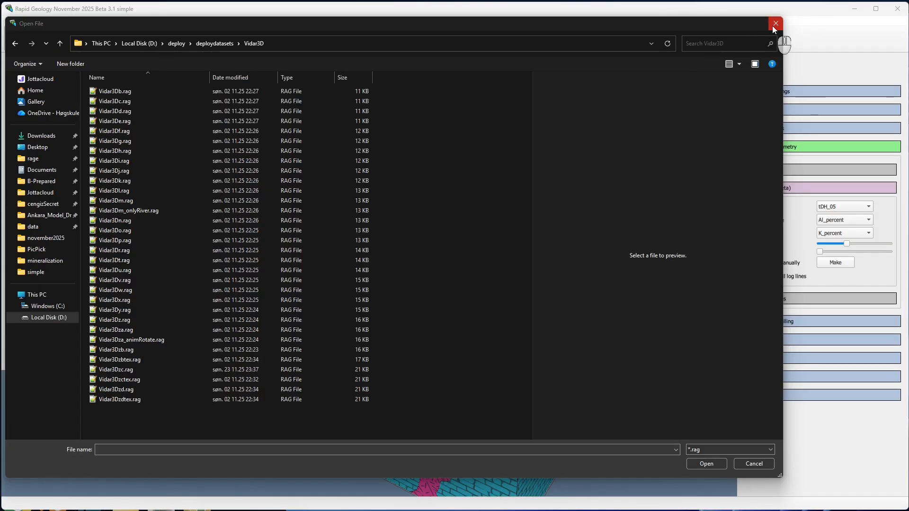
# Open Vidar3Db.rag and expand the Presentation section's Animation editor (beta)
pyautogui.doubleClick(156, 91)
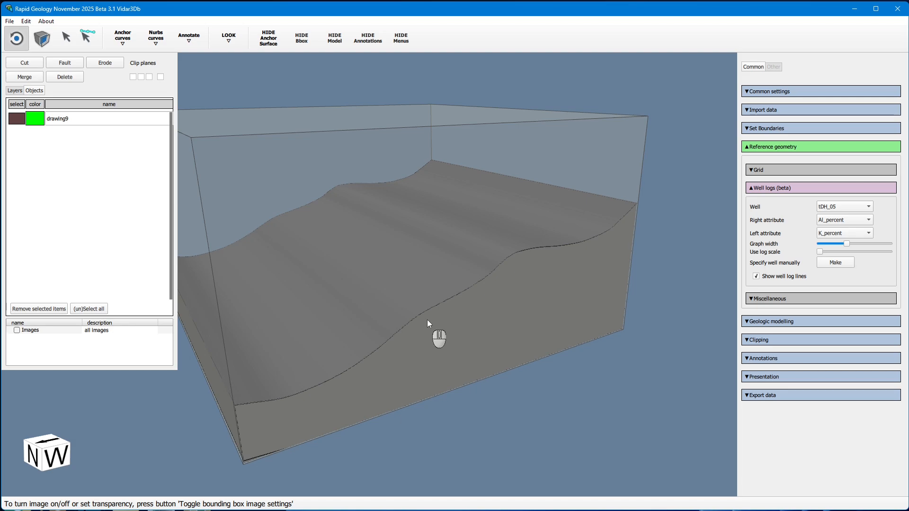
pyautogui.click(880, 221)
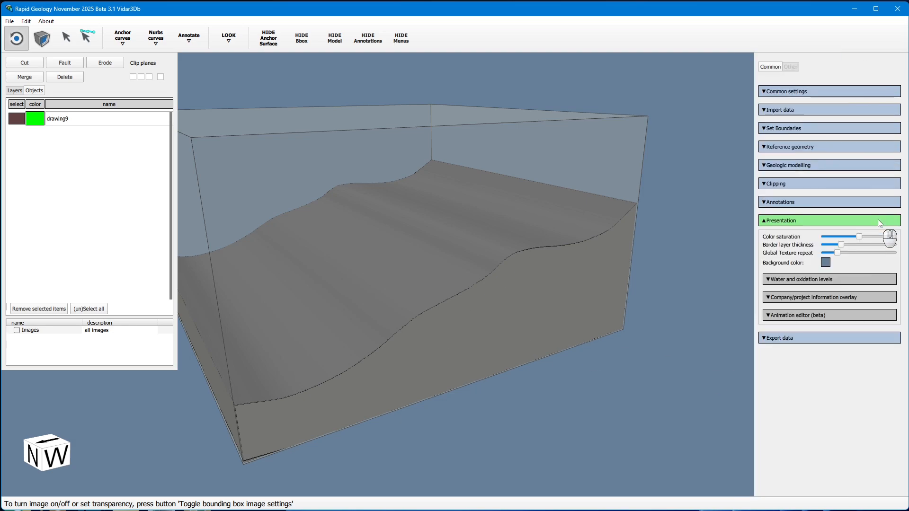
pyautogui.click(797, 316)
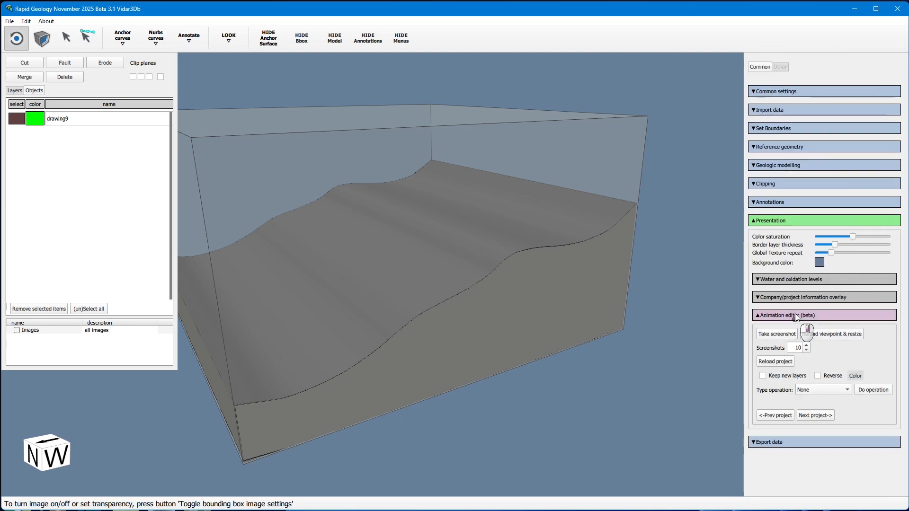
pyautogui.click(123, 37)
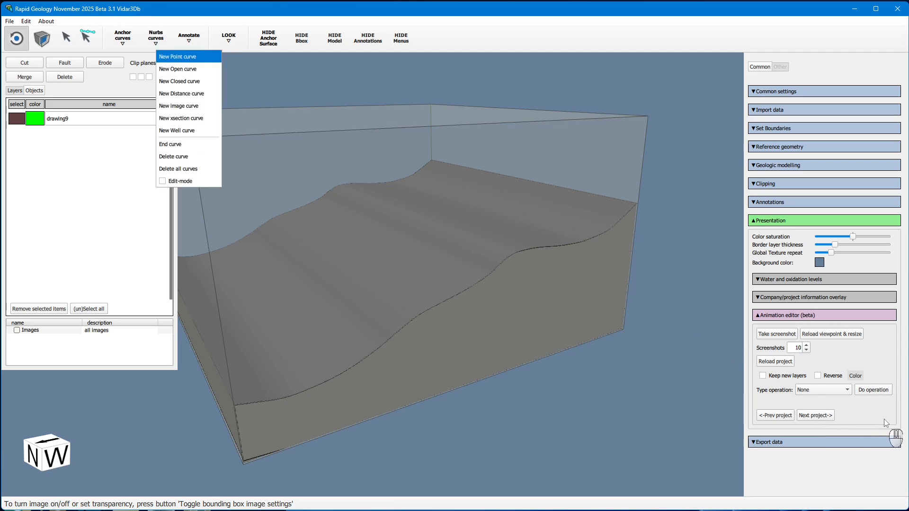
# Load the following projects in the folder one after another with Next project until Vidar3Dzc is open
pyautogui.click(815, 416)
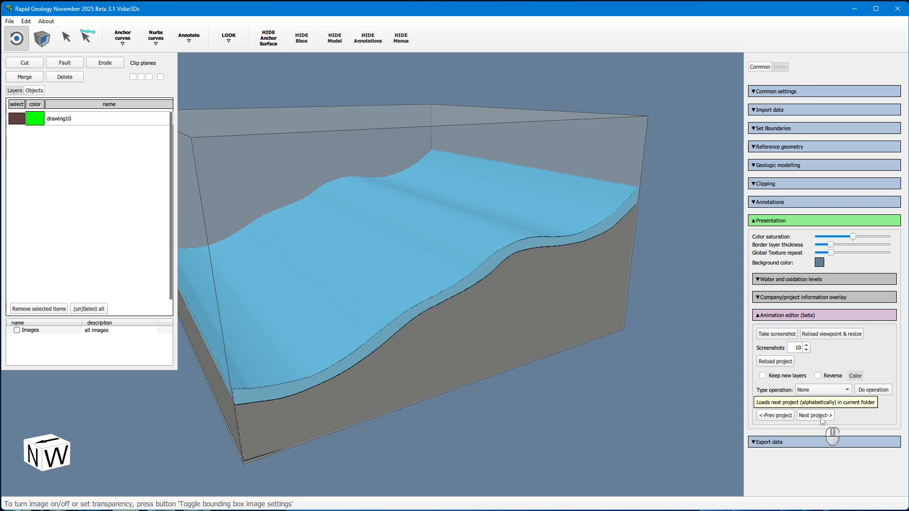
pyautogui.click(822, 420)
pyautogui.click(822, 419)
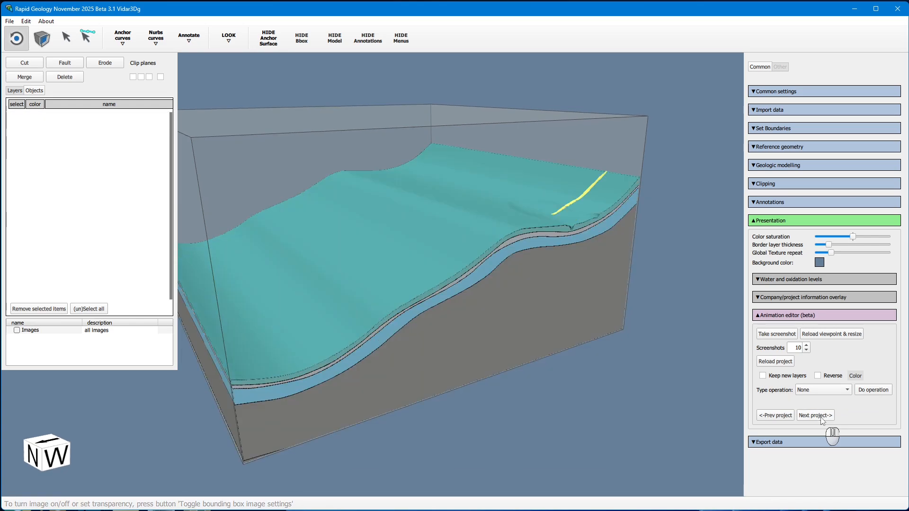
pyautogui.click(822, 420)
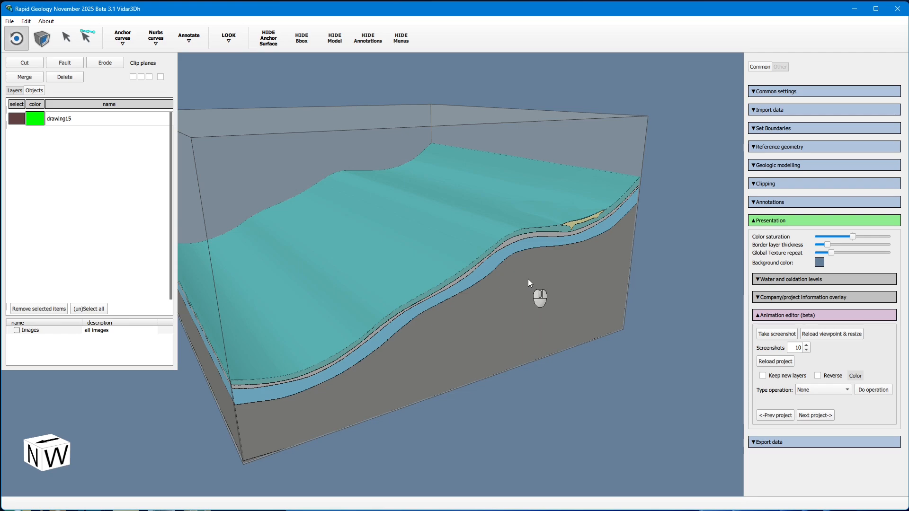
pyautogui.click(815, 415)
pyautogui.click(815, 415)
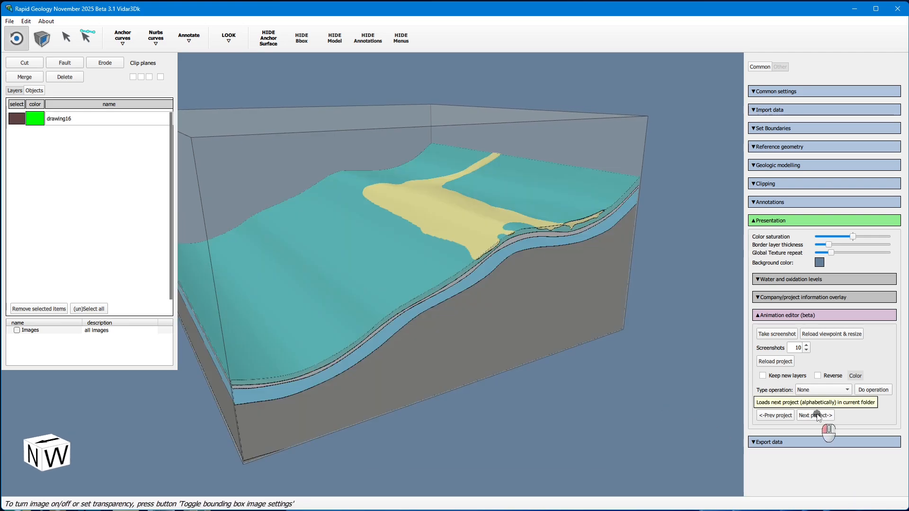
pyautogui.click(815, 416)
pyautogui.click(815, 415)
pyautogui.click(815, 415)
pyautogui.click(816, 416)
pyautogui.click(815, 416)
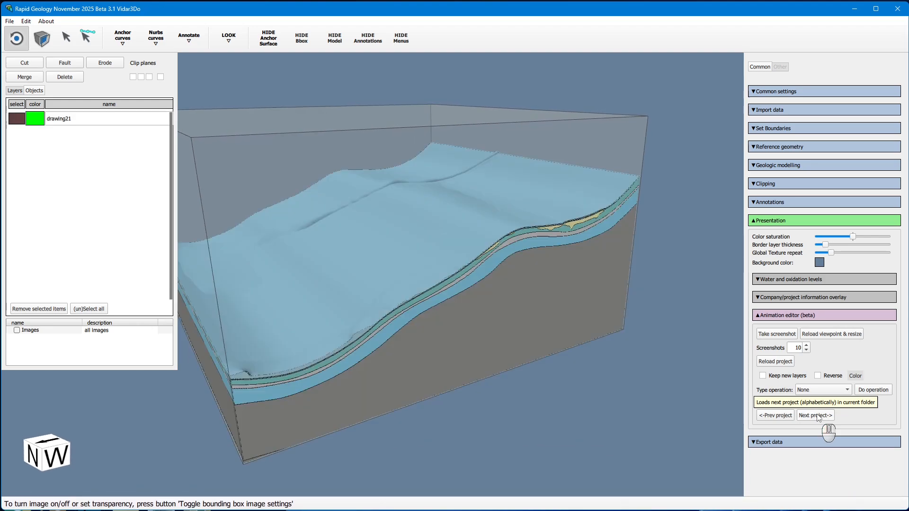
pyautogui.click(815, 416)
pyautogui.click(815, 415)
pyautogui.click(815, 415)
pyautogui.click(816, 416)
pyautogui.click(818, 416)
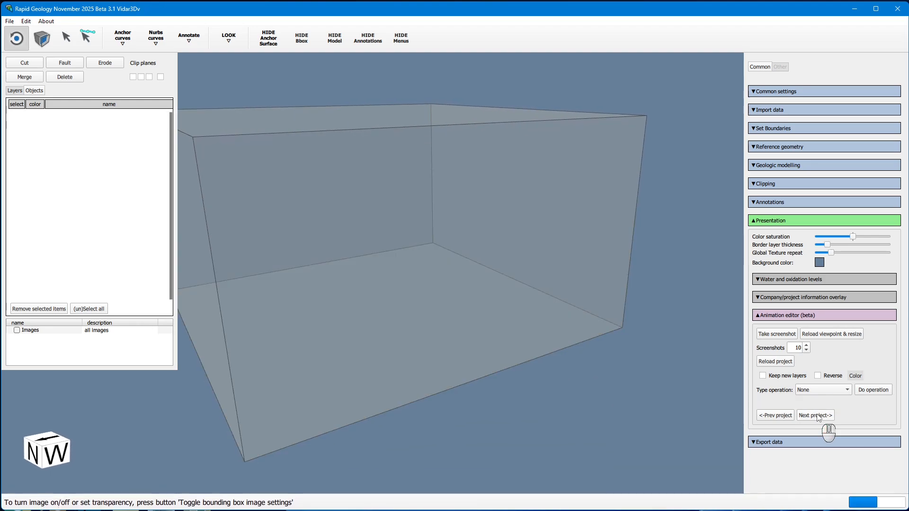
pyautogui.click(818, 417)
pyautogui.click(818, 417)
pyautogui.click(815, 416)
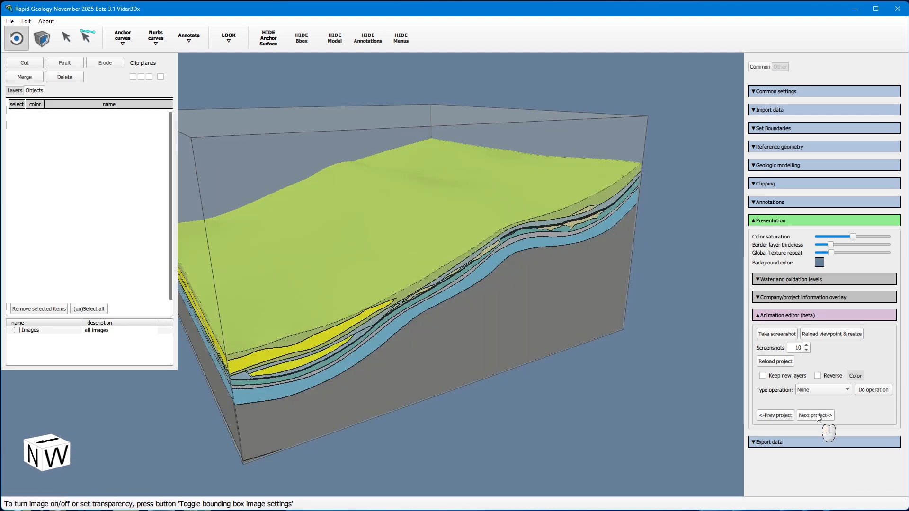
pyautogui.click(816, 416)
pyautogui.click(815, 416)
pyautogui.click(815, 416)
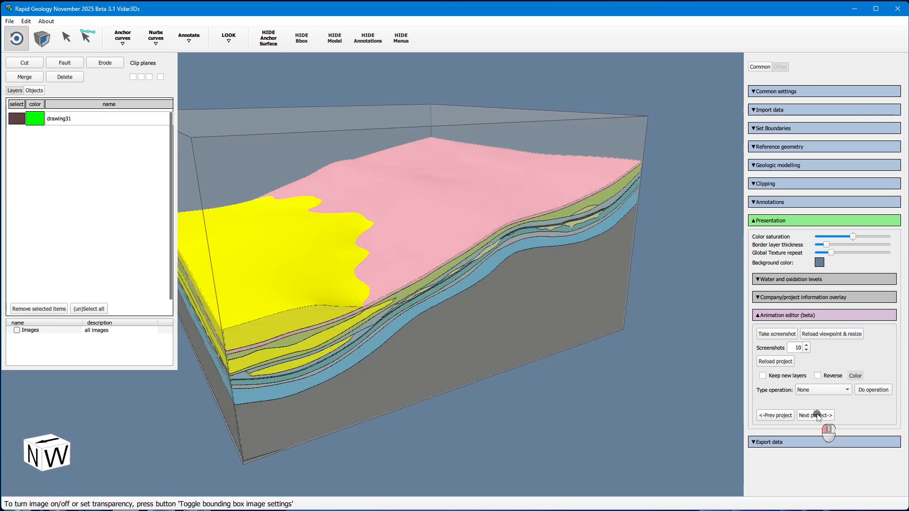
pyautogui.click(816, 416)
pyautogui.click(815, 416)
pyautogui.click(816, 415)
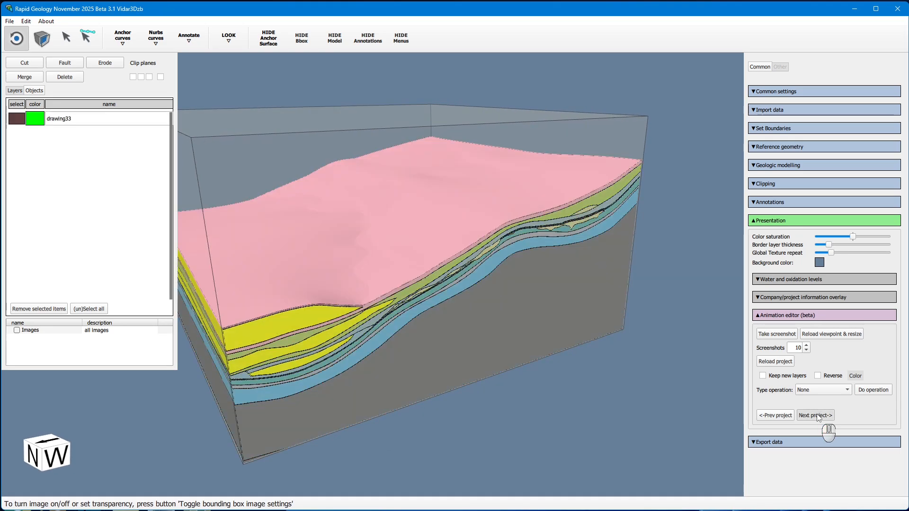
pyautogui.click(816, 415)
pyautogui.click(817, 416)
pyautogui.click(817, 416)
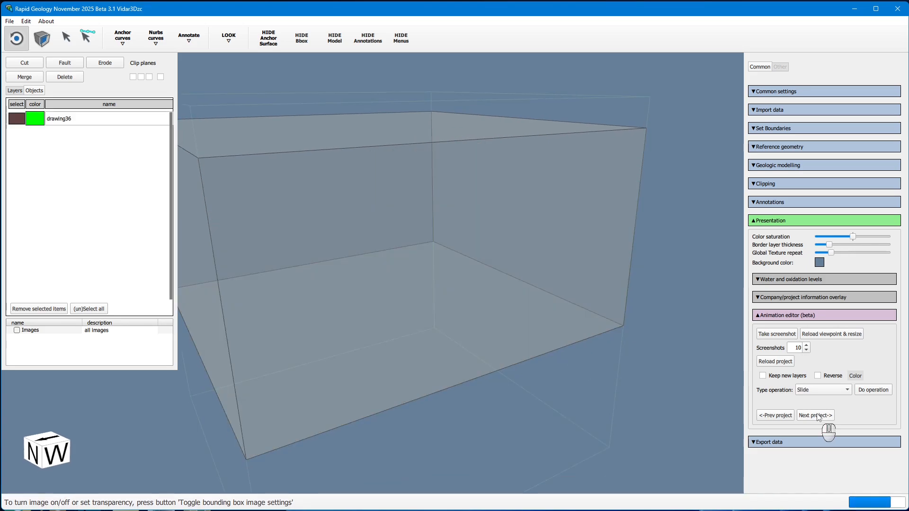
pyautogui.click(817, 416)
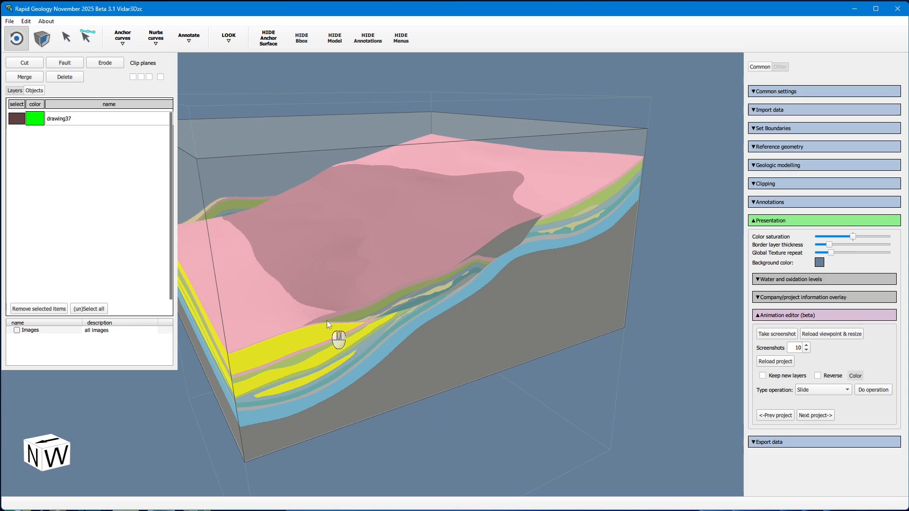
# Run the Slide operation of the Animation editor to generate the animation screenshots
pyautogui.click(875, 391)
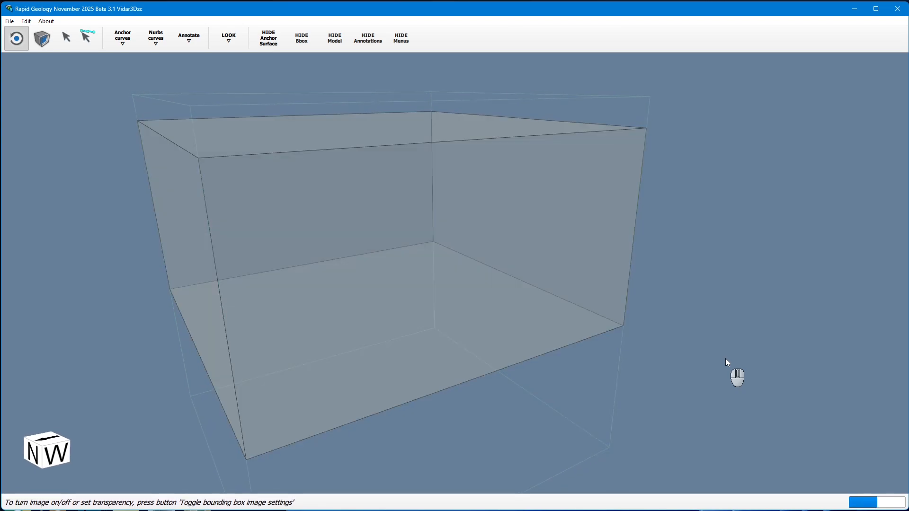
pyautogui.click(395, 40)
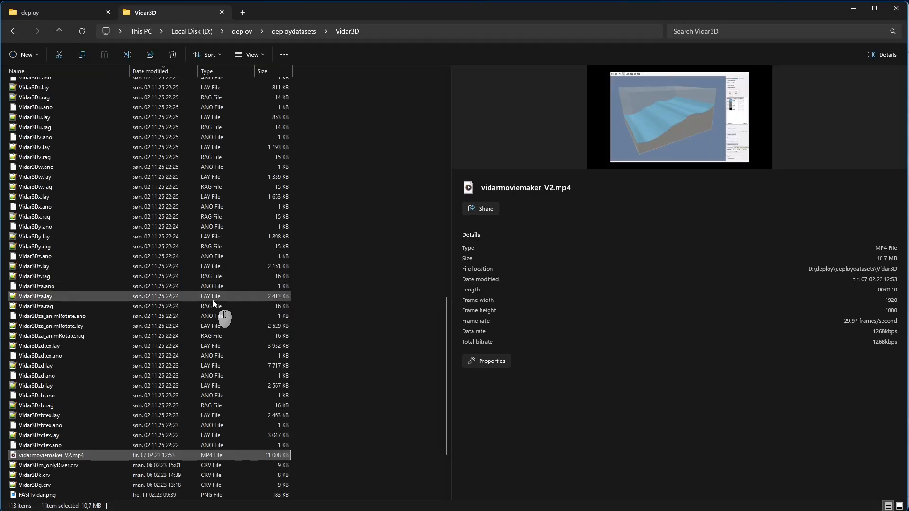
# Review the generated Vidar3Dzc PNG screenshots one by one in File Explorer, then return to the model
pyautogui.scroll(15, 213, 301)
pyautogui.scroll(-20, 212, 303)
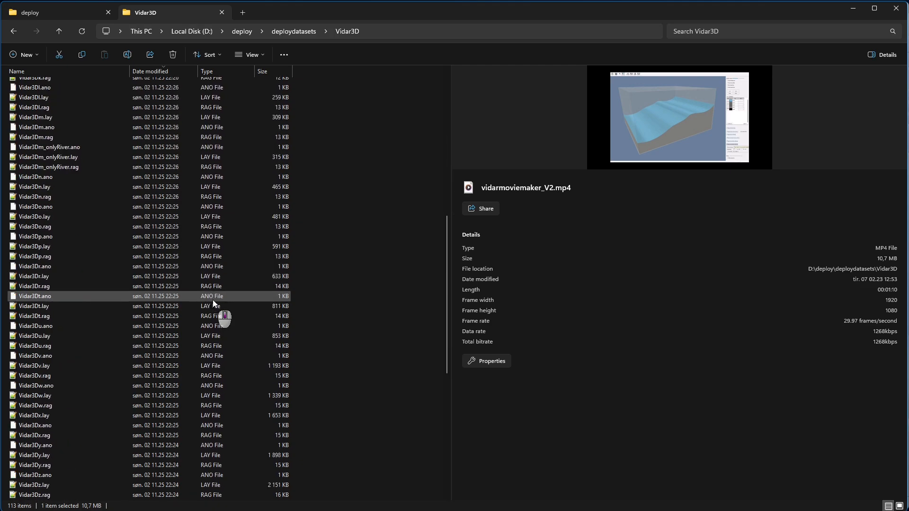
pyautogui.click(61, 406)
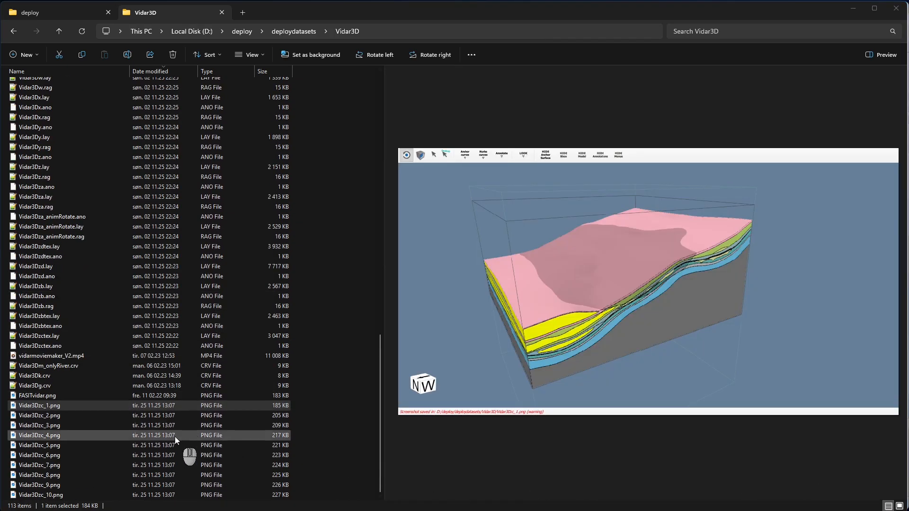
pyautogui.press('Down')
pyautogui.press('Down')
pyautogui.press('Down')
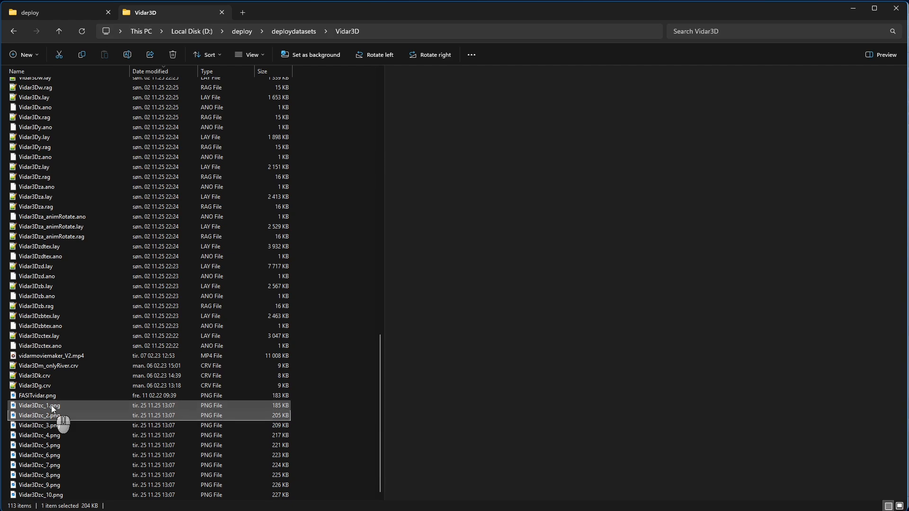
pyautogui.press('Down')
pyautogui.press('Down')
pyautogui.press('Down')
pyautogui.press('Down')
pyautogui.press('Down')
pyautogui.press('Down')
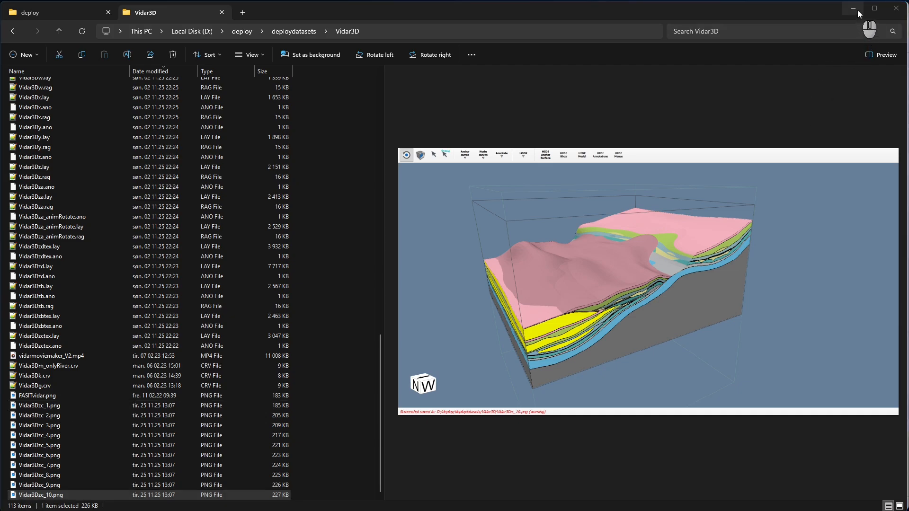
pyautogui.click(857, 10)
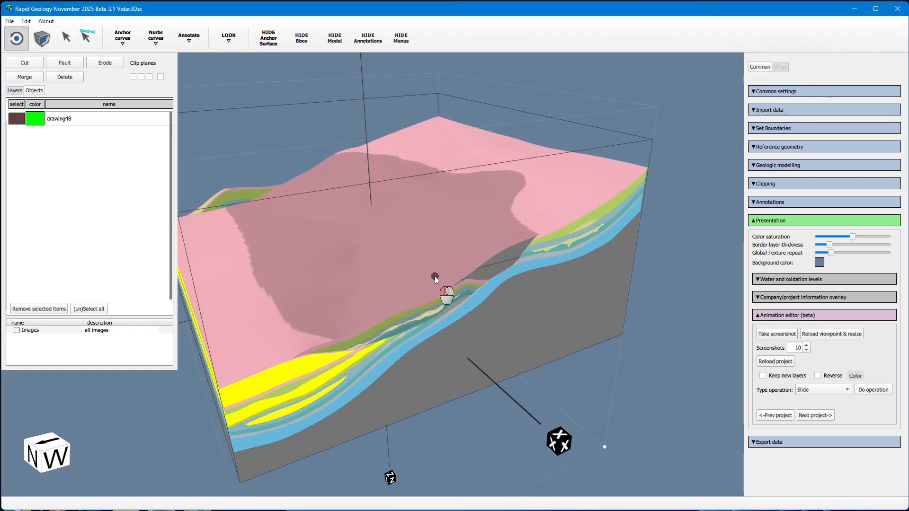